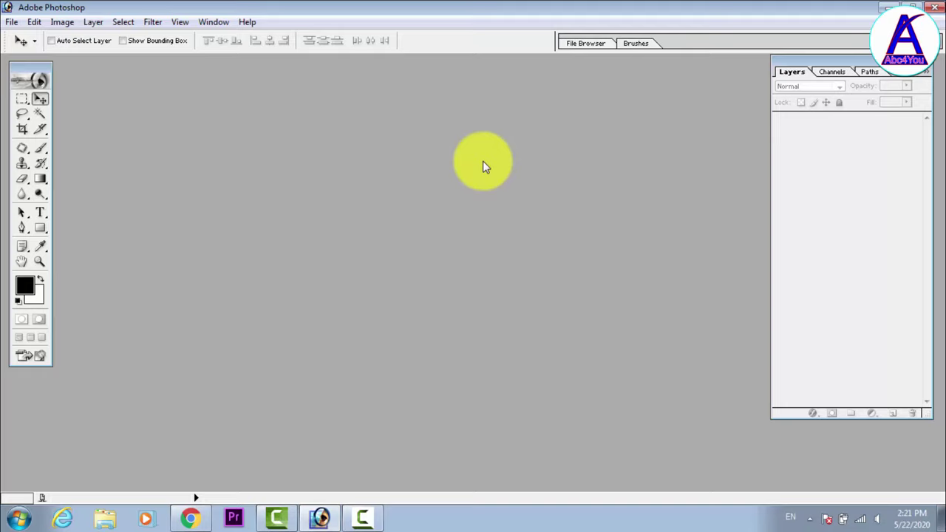
# Open the Windows Start menu and close it again without launching anything
pyautogui.click(371, 150)
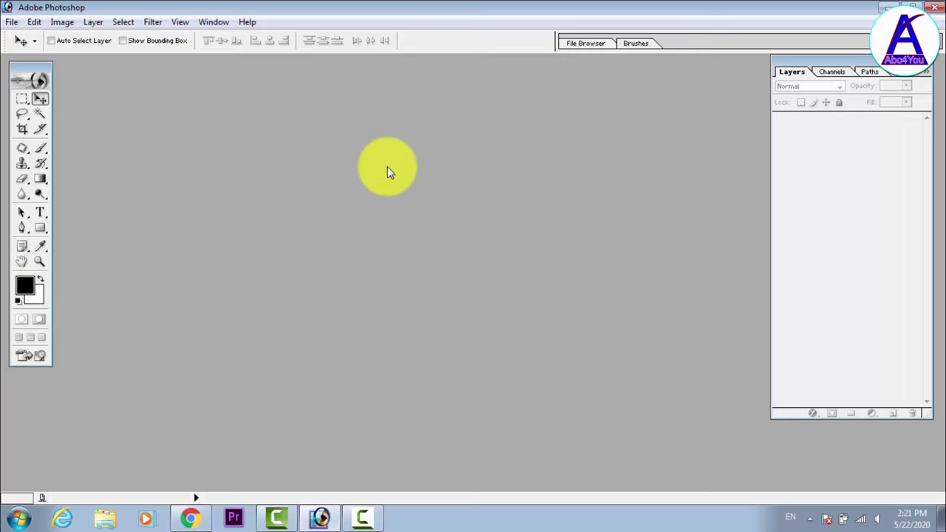
pyautogui.click(349, 180)
pyautogui.click(18, 517)
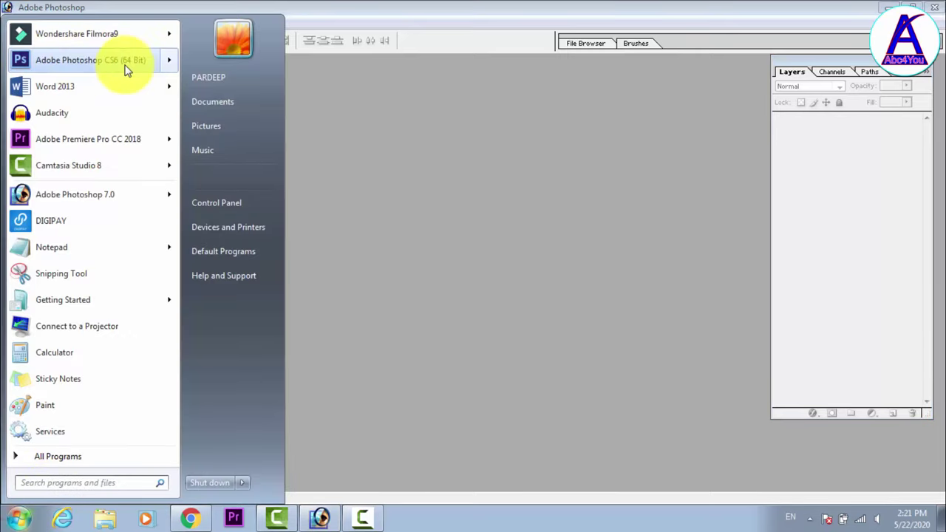
pyautogui.click(418, 136)
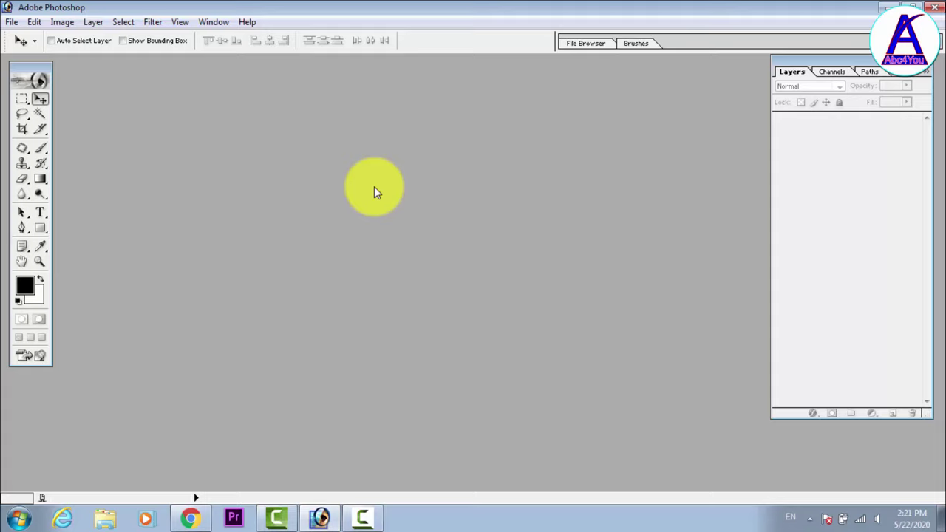
pyautogui.click(360, 168)
pyautogui.click(142, 107)
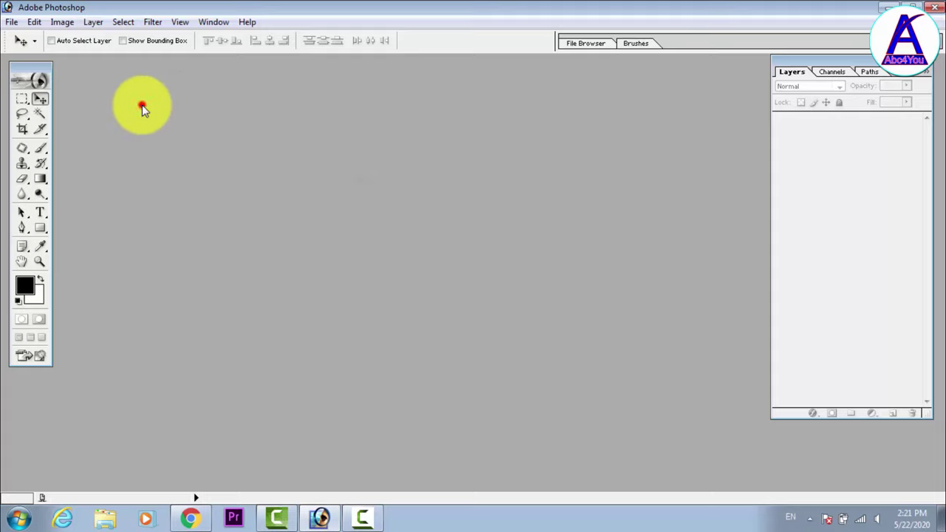
# Create a white A4 document at 300 ppi, maximize it and fit it on screen
pyautogui.hotkey('ctrl', 'n')
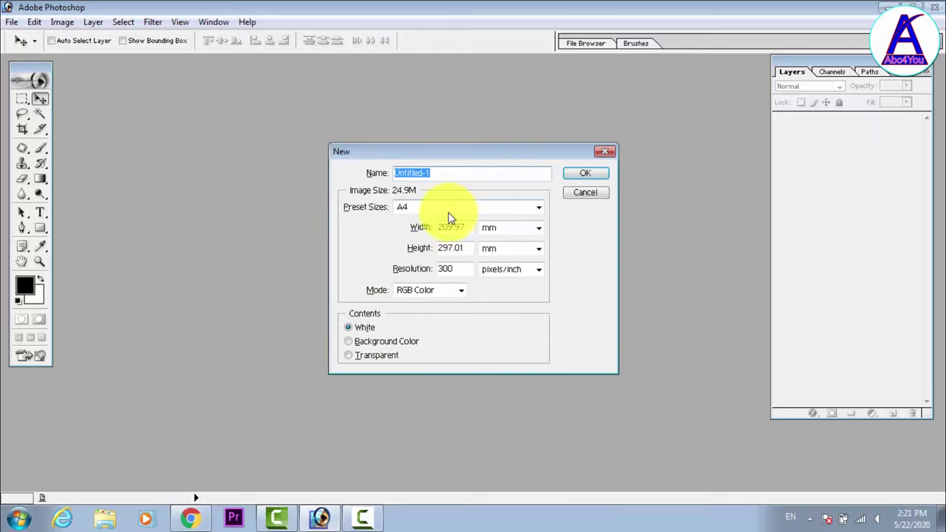
pyautogui.click(600, 173)
pyautogui.click(248, 68)
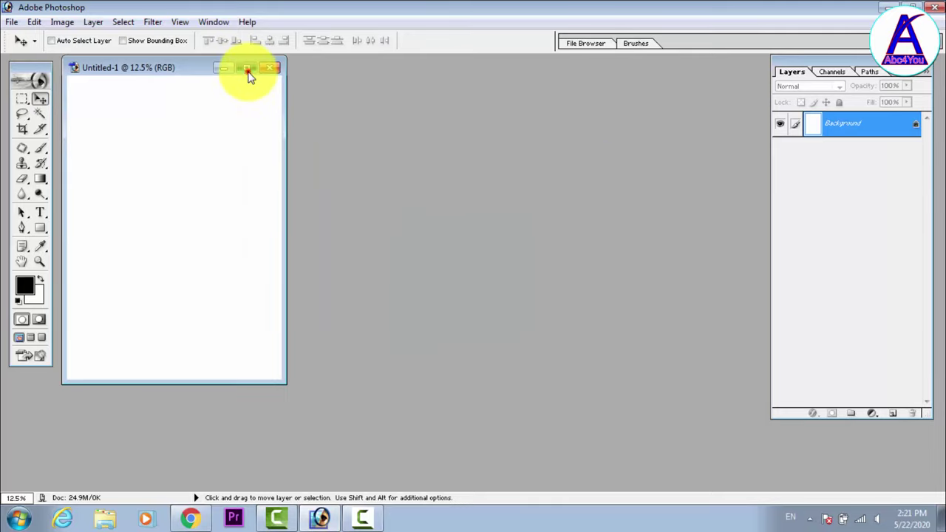
pyautogui.rightClick(380, 150)
pyautogui.click(441, 161)
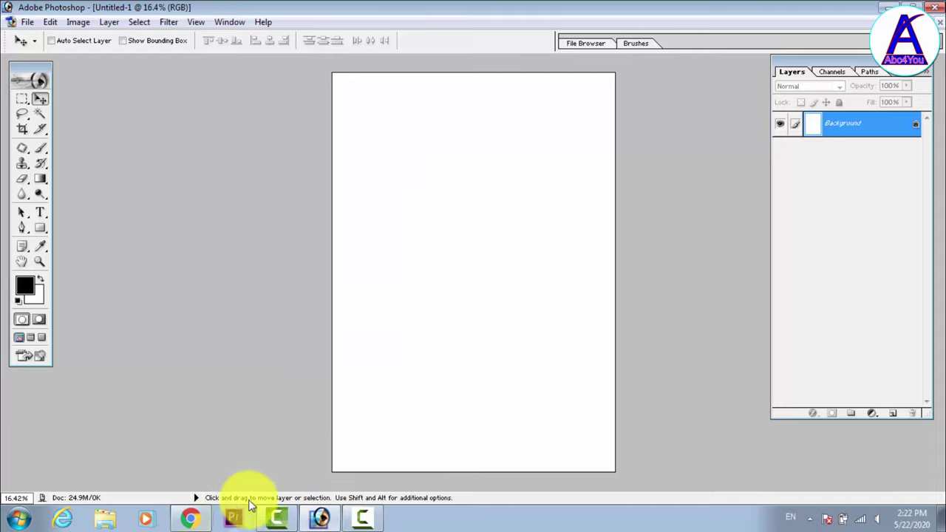
# In Chrome, load the plain Google Translate home page
pyautogui.click(190, 518)
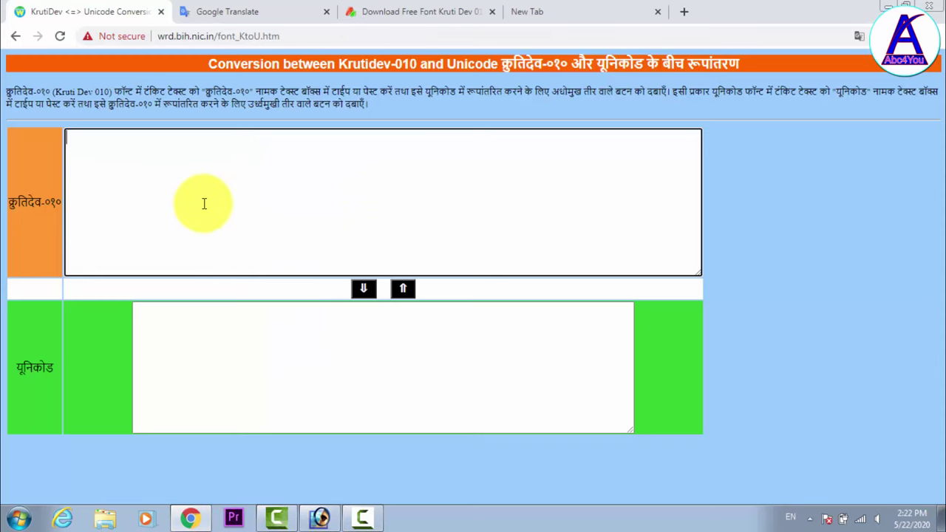
pyautogui.click(229, 12)
pyautogui.click(414, 35)
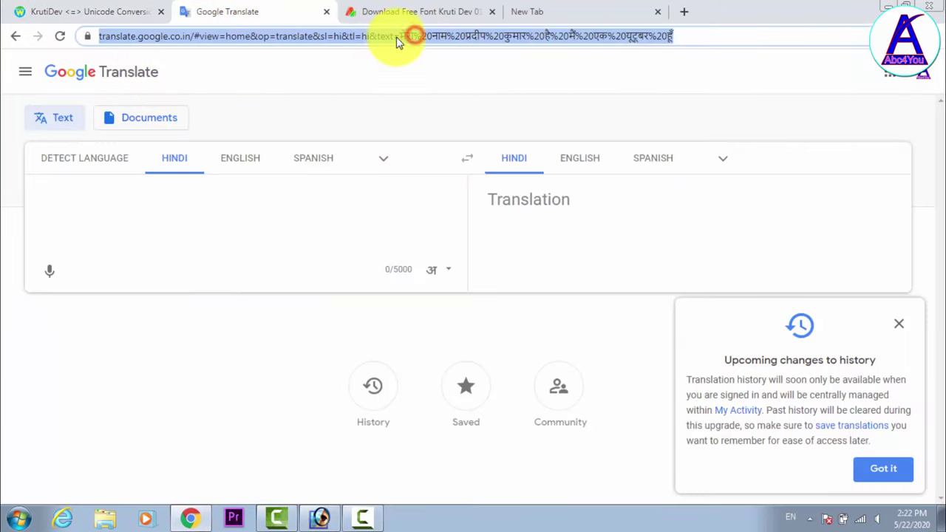
pyautogui.write('translate.google.co.in')
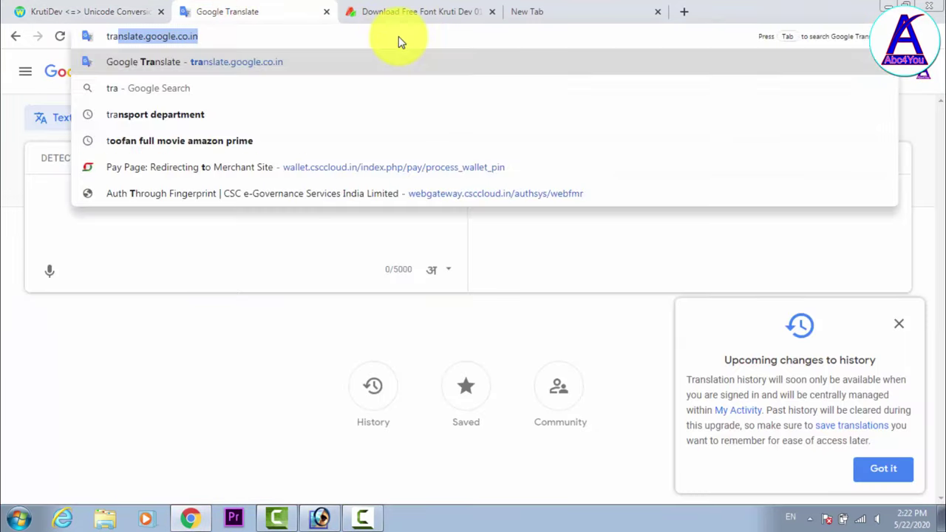
pyautogui.press('Return')
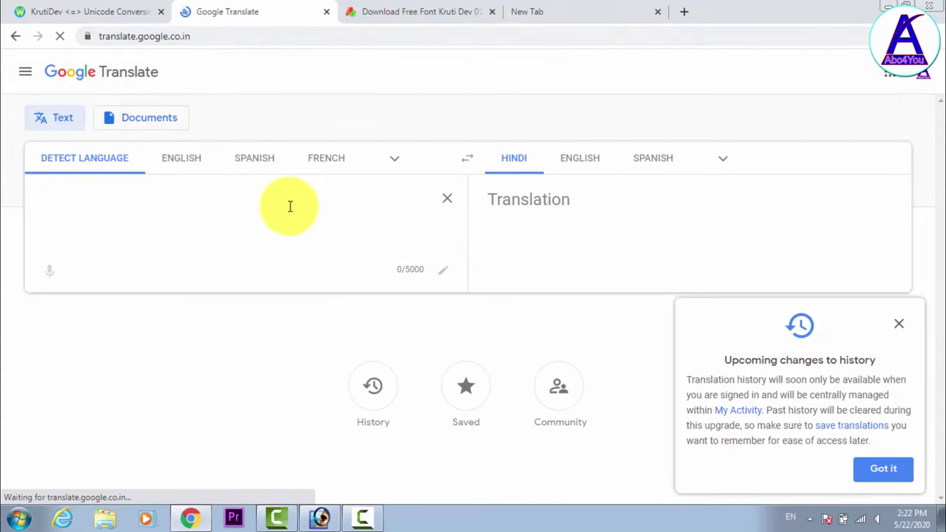
# Set Hindi as the Google Translate source language
pyautogui.click(395, 161)
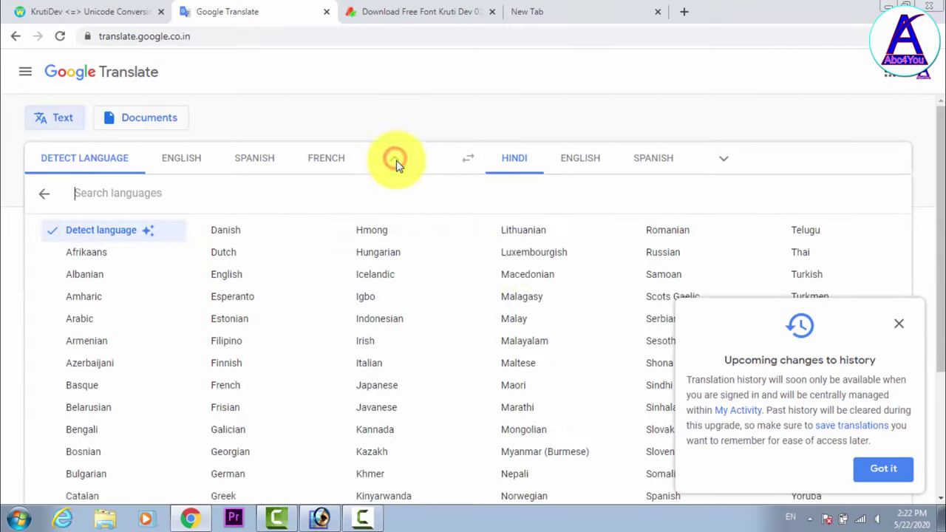
pyautogui.scroll(-2, 606, 271)
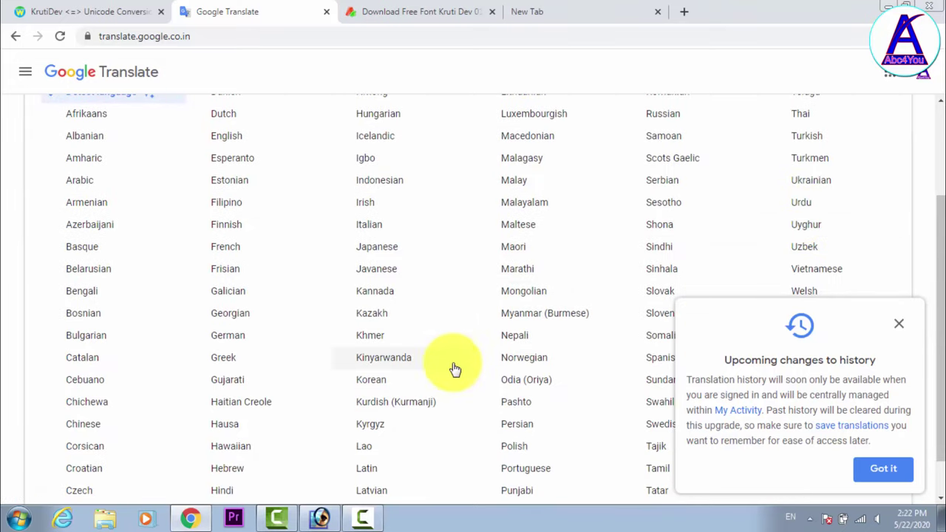
pyautogui.scroll(-1, 450, 370)
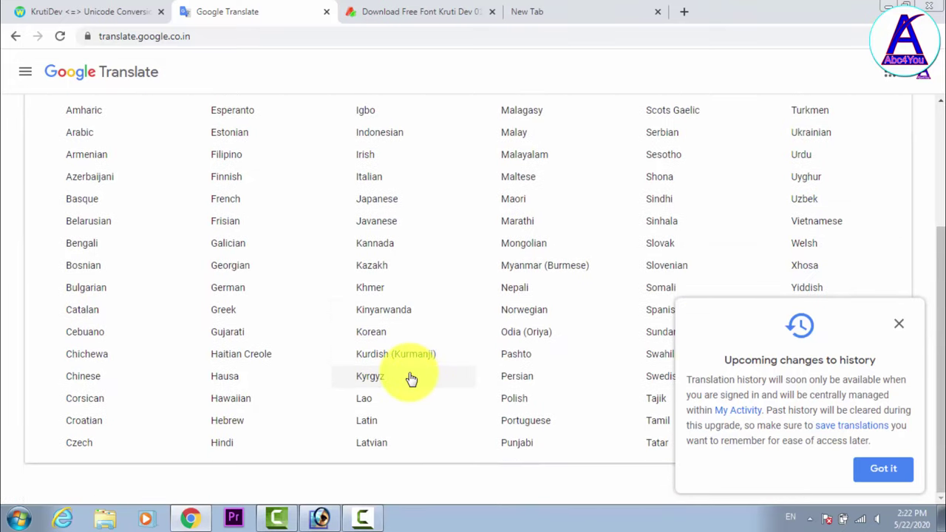
pyautogui.click(899, 322)
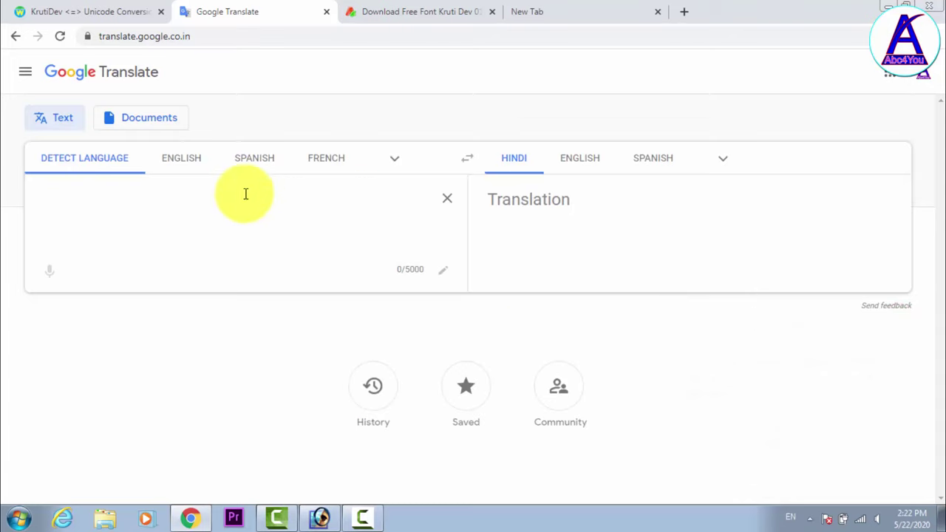
pyautogui.click(395, 158)
pyautogui.scroll(-3, 331, 352)
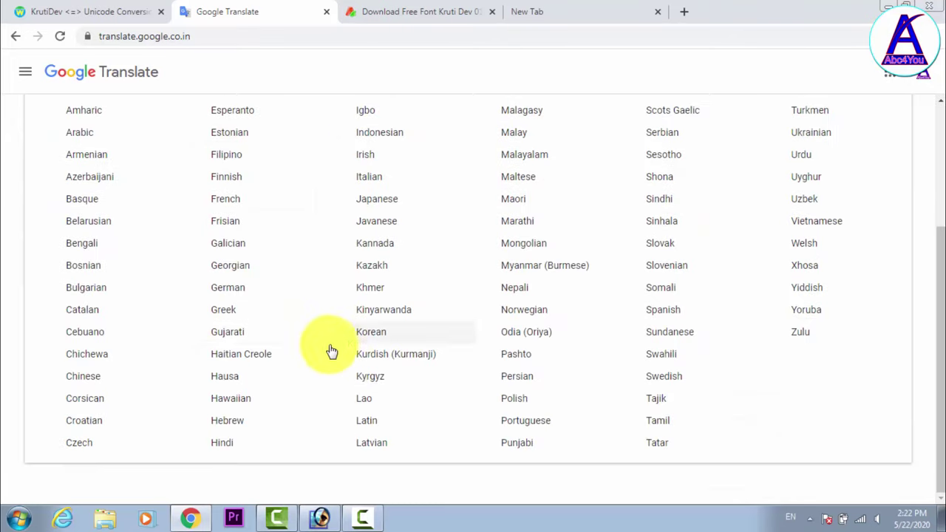
pyautogui.click(237, 445)
pyautogui.write('mera')
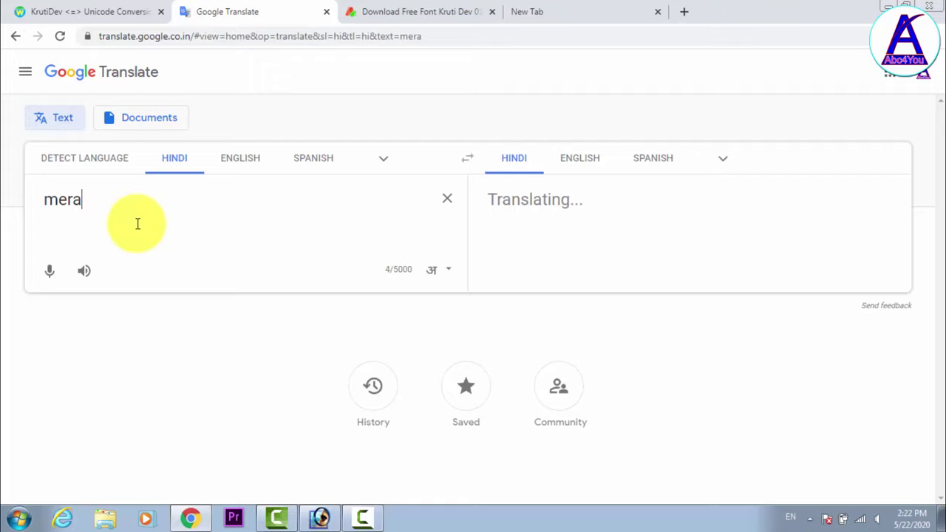
# Type 'naam pradeep kumaar hai' and copy the resulting Devanagari sentence
pyautogui.write('naam pradeep kumaar hai')
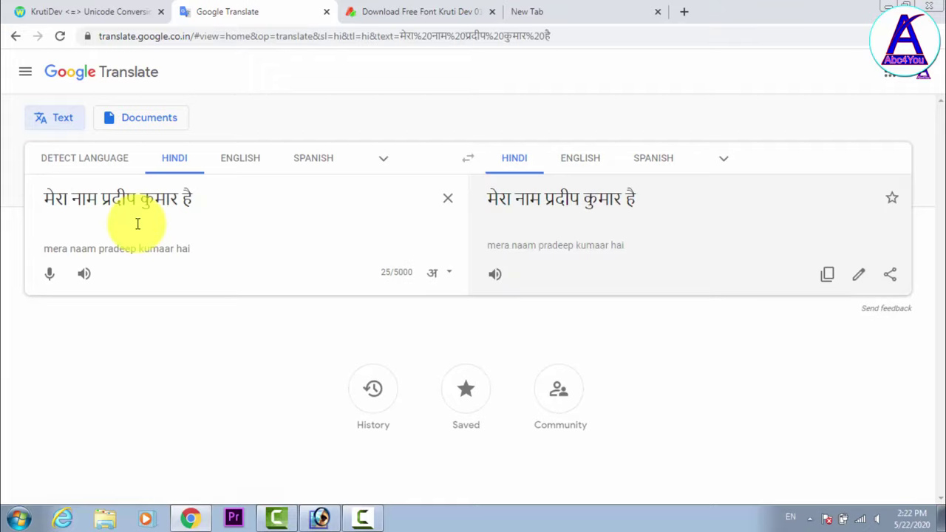
pyautogui.tripleClick(214, 200)
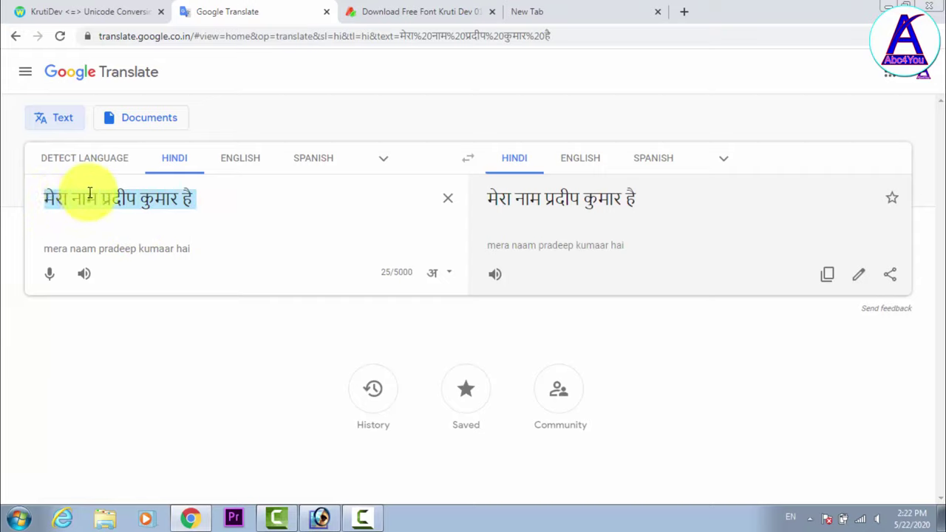
pyautogui.rightClick(71, 197)
pyautogui.click(109, 223)
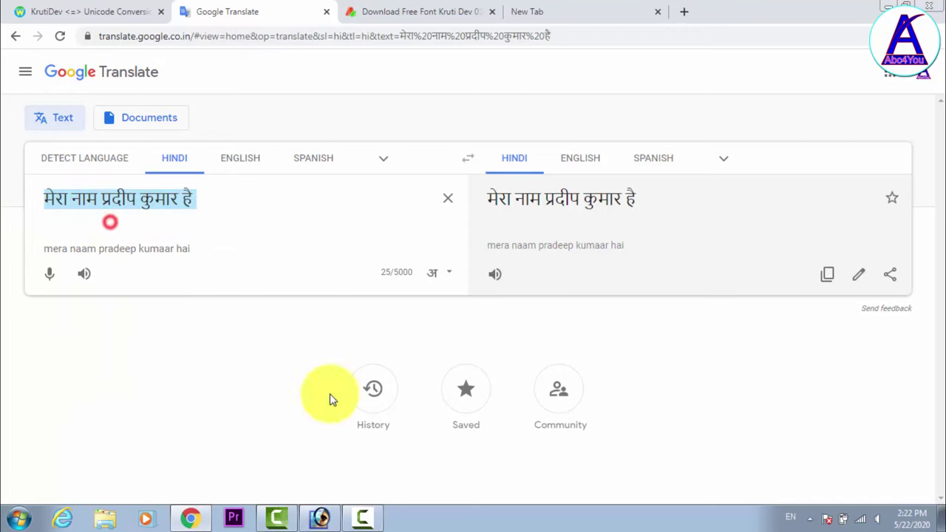
# In Photoshop, add a black text layer with the Hindi sentence near the page's upper right
pyautogui.click(319, 517)
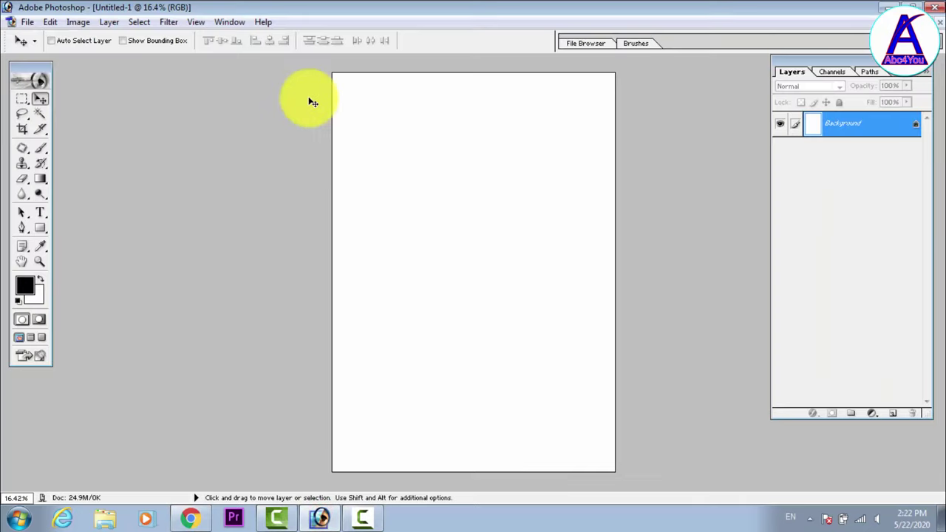
pyautogui.click(439, 116)
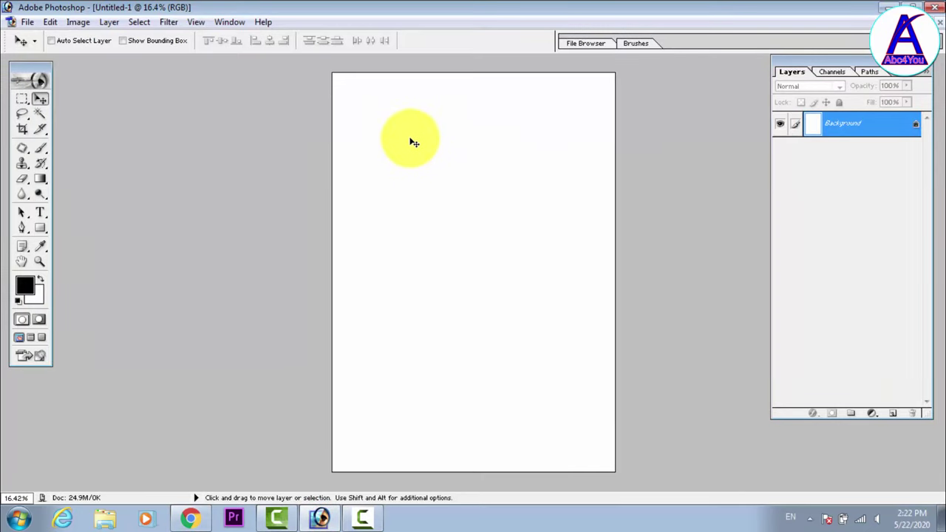
pyautogui.press('t')
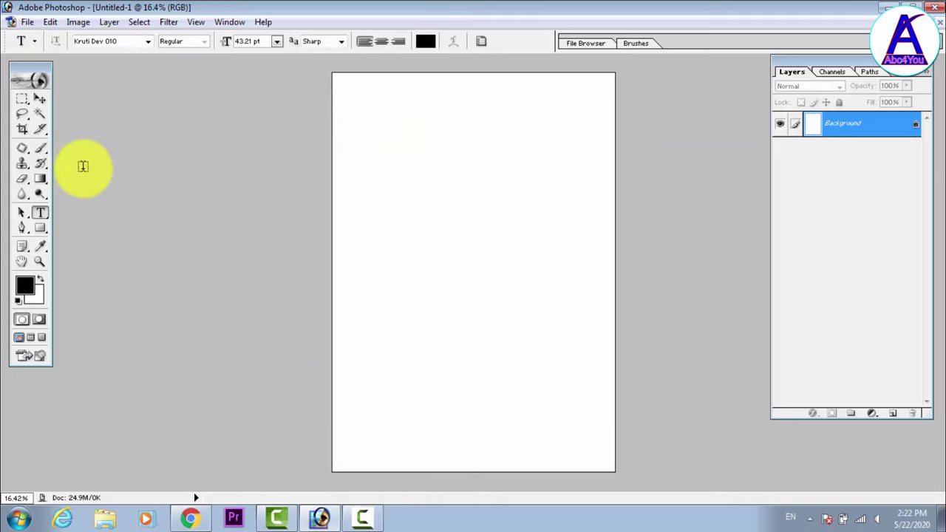
pyautogui.rightClick(41, 213)
pyautogui.click(97, 213)
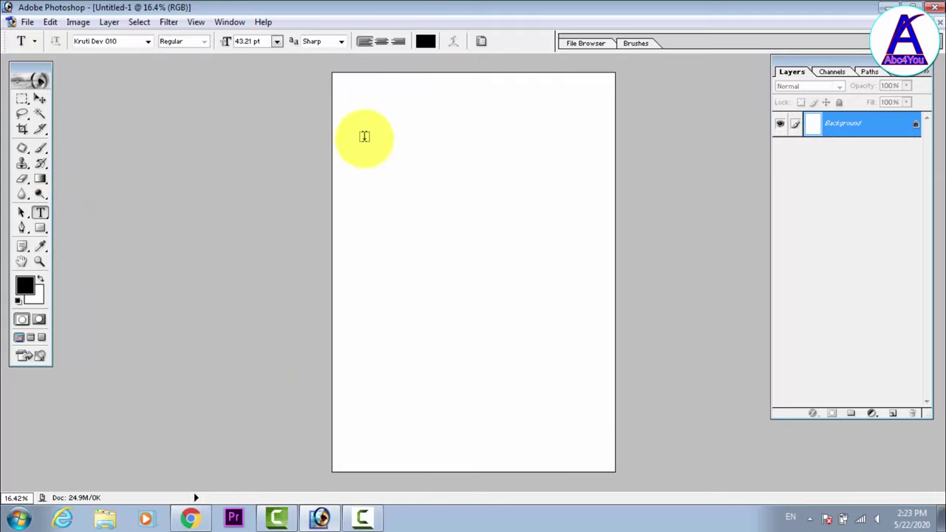
pyautogui.click(429, 41)
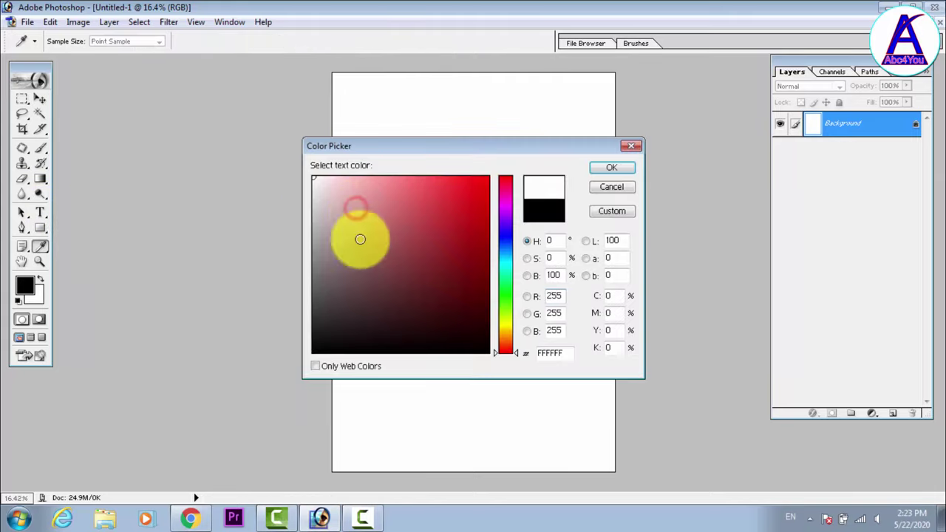
pyautogui.click(604, 170)
pyautogui.click(369, 149)
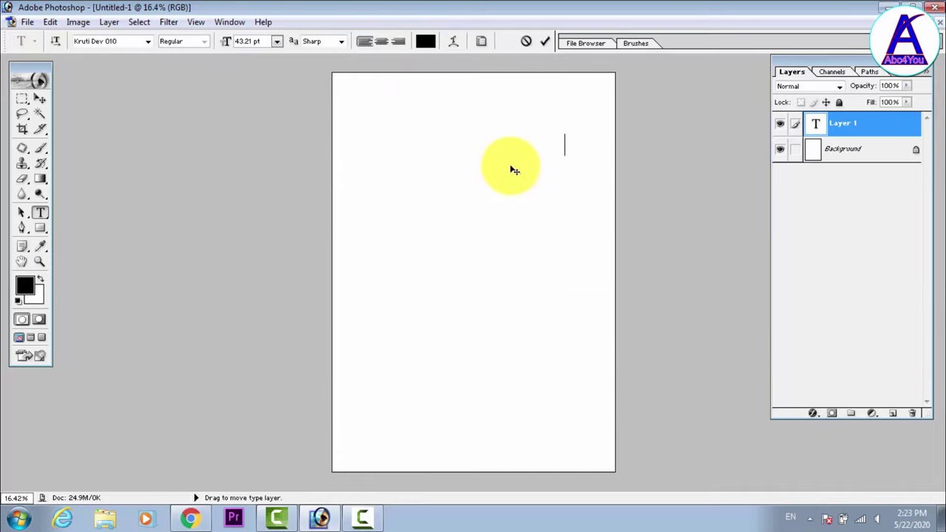
pyautogui.click(547, 43)
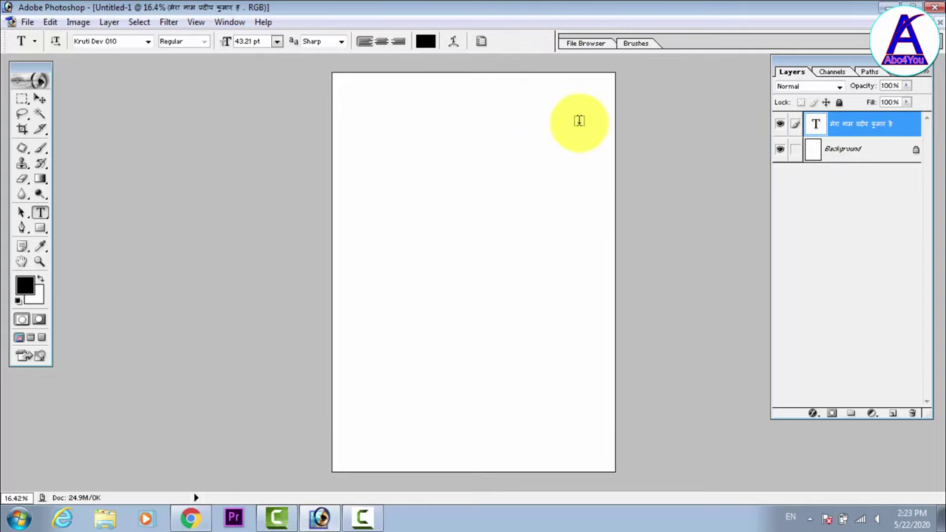
# Fill the Background layer black, then refill it white
pyautogui.click(903, 158)
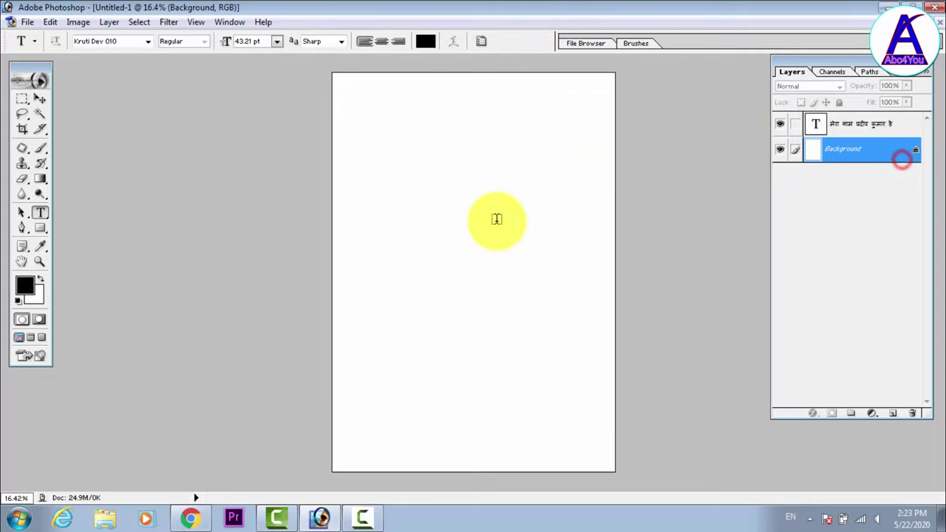
pyautogui.hotkey('alt', 'BackSpace')
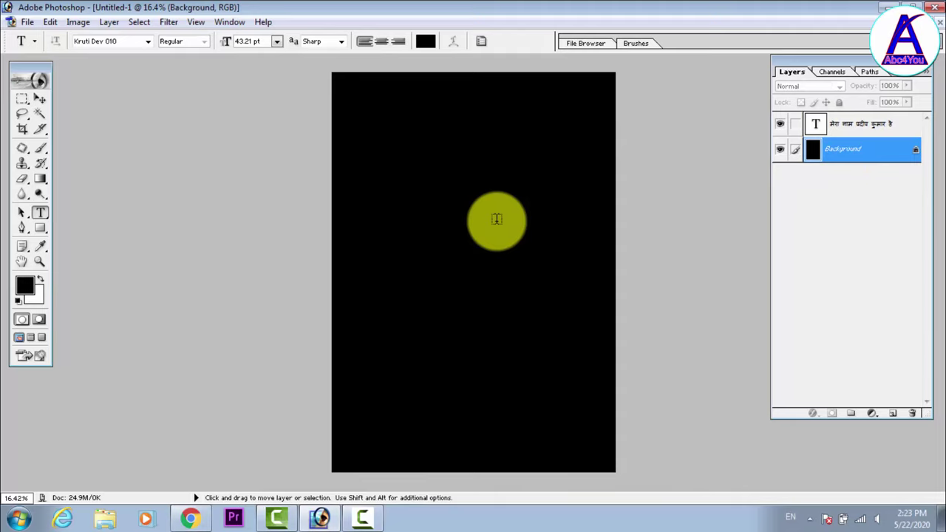
pyautogui.hotkey('ctrl', 'BackSpace')
# Apply a Color Overlay style to the Hindi text layer, then undo it
pyautogui.click(915, 131)
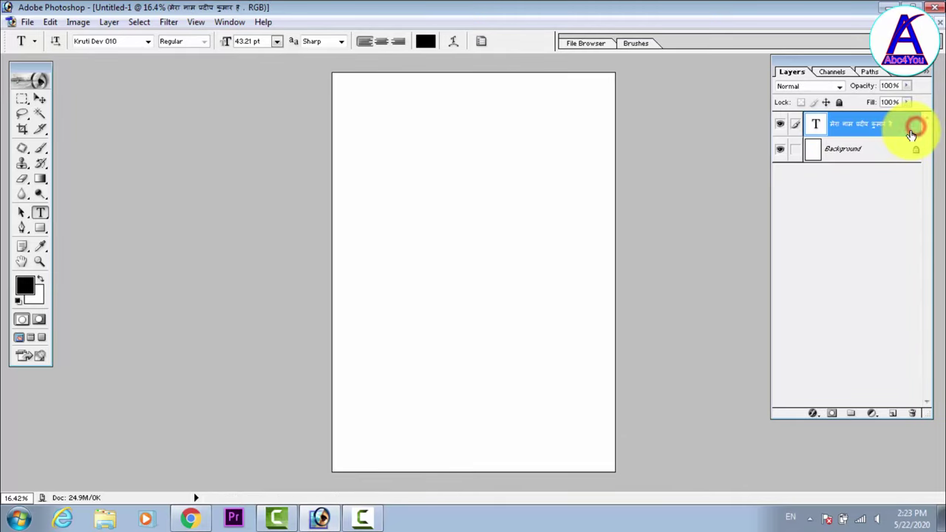
pyautogui.doubleClick(913, 131)
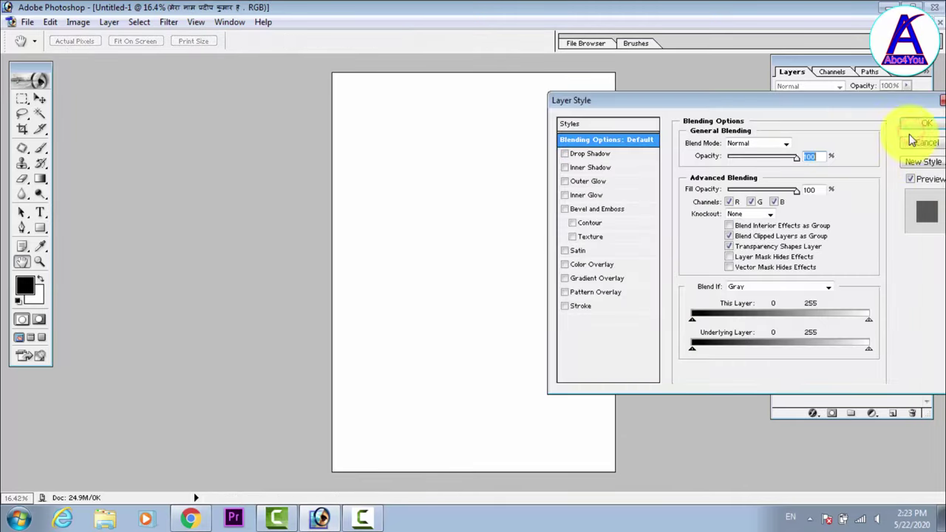
pyautogui.click(581, 267)
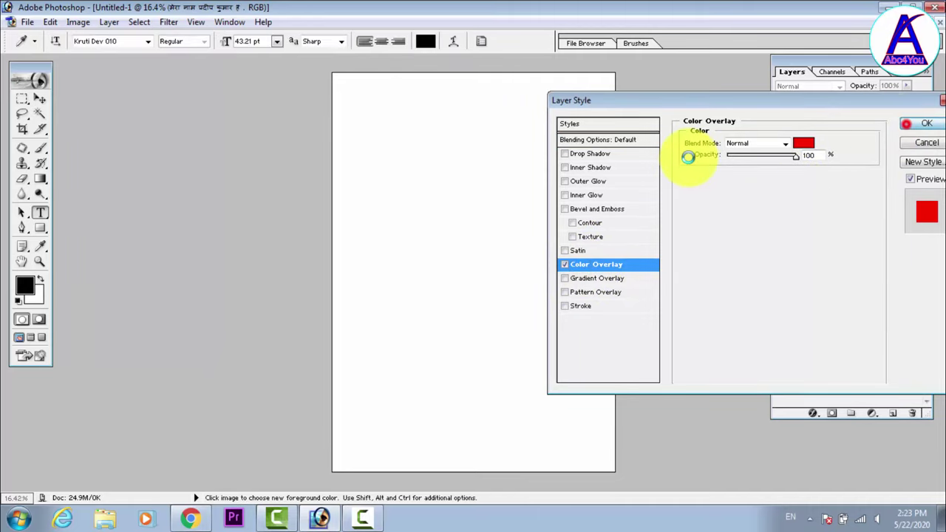
pyautogui.press('Return')
pyautogui.hotkey('ctrl', 'z')
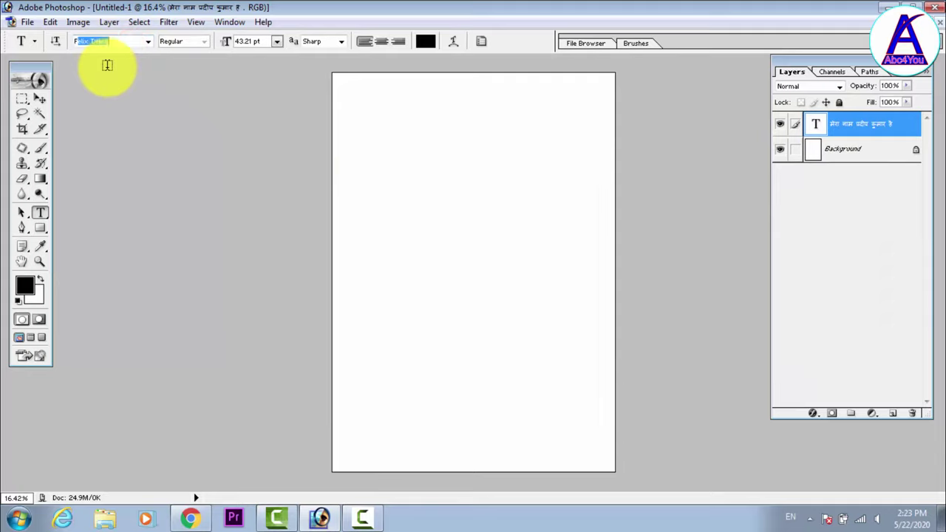
# Switch the text font to Felix Titling, remove the text layer, and close Media Player
pyautogui.press('Return')
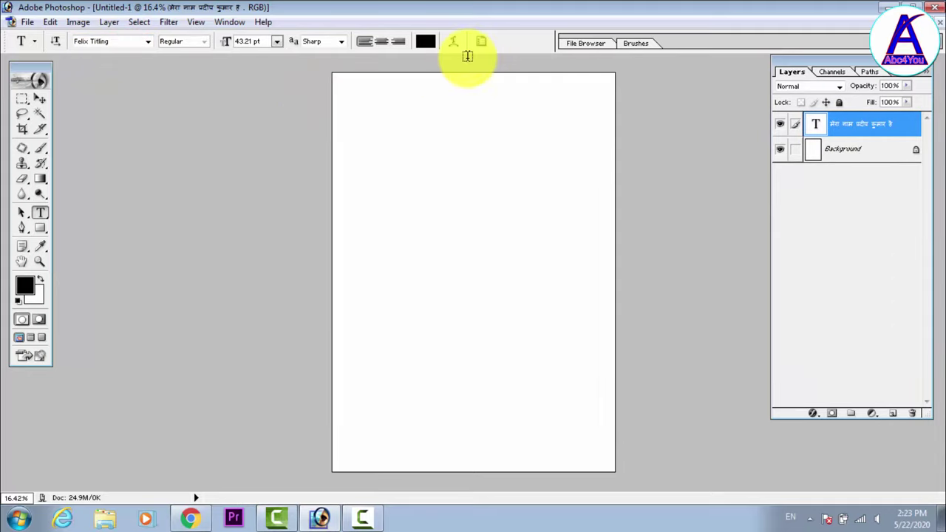
pyautogui.hotkey('ctrl', 'z')
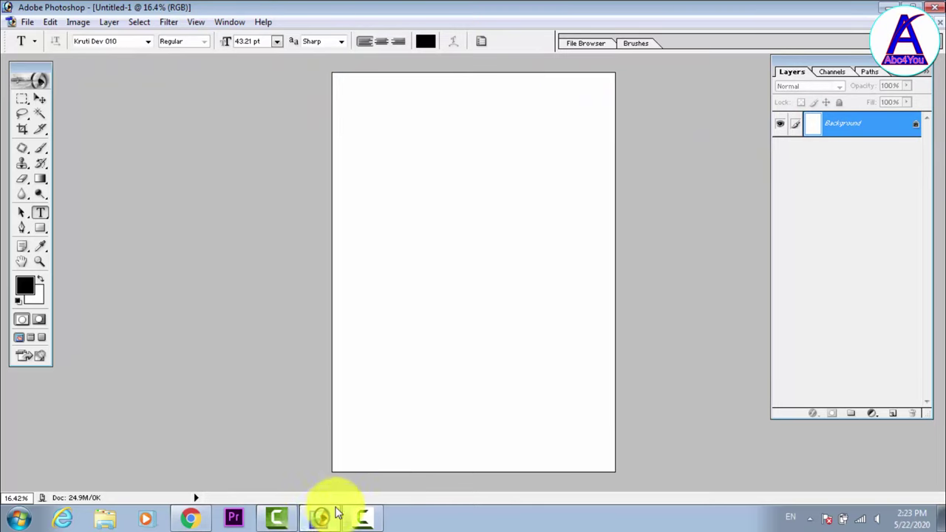
pyautogui.click(148, 517)
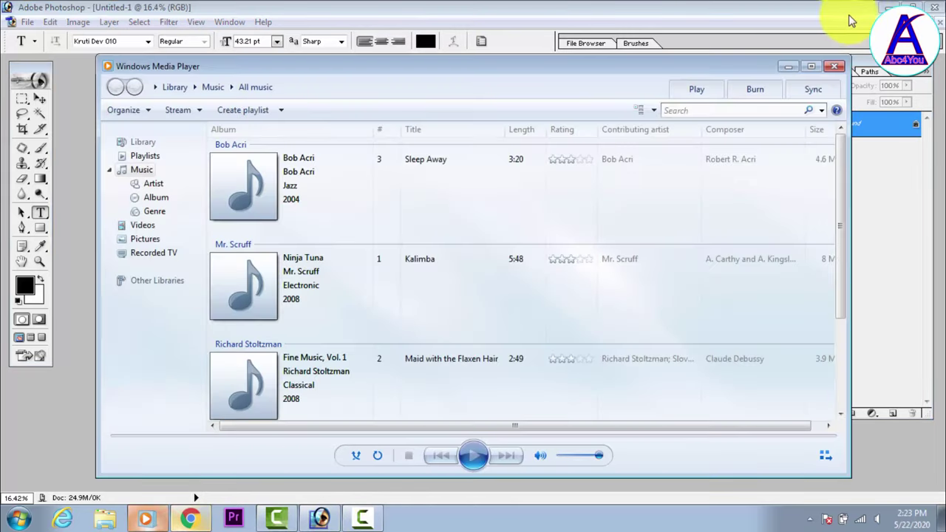
pyautogui.click(832, 67)
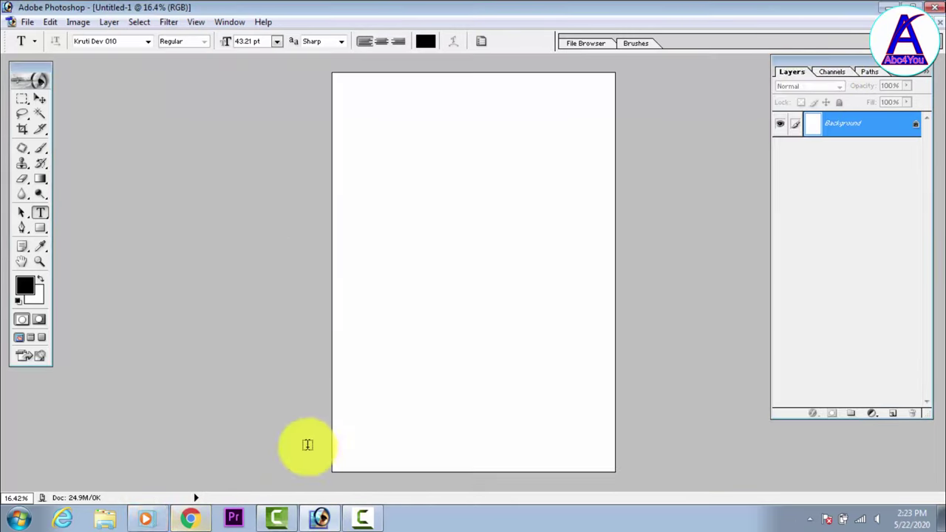
# Copy the Hindi sentence from Google Translate, then view the Kruti Dev 010 font page
pyautogui.click(190, 517)
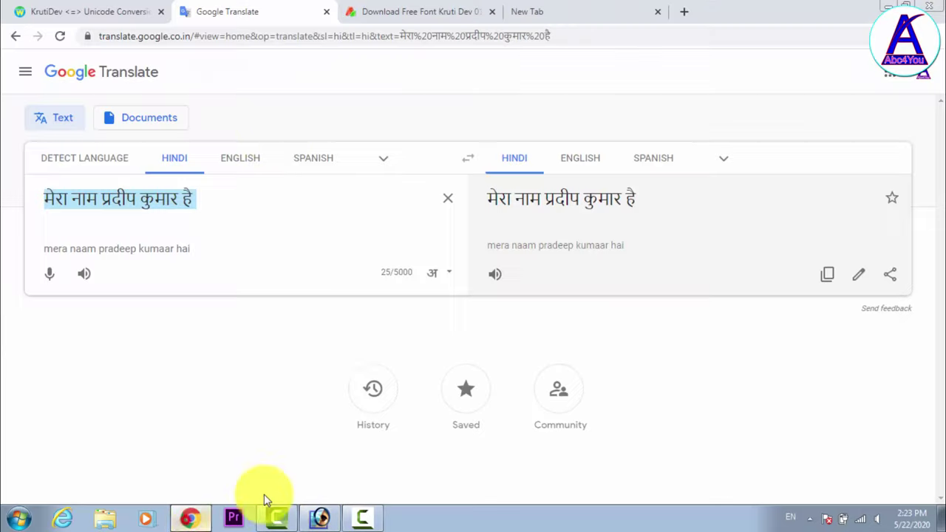
pyautogui.rightClick(152, 204)
pyautogui.click(190, 235)
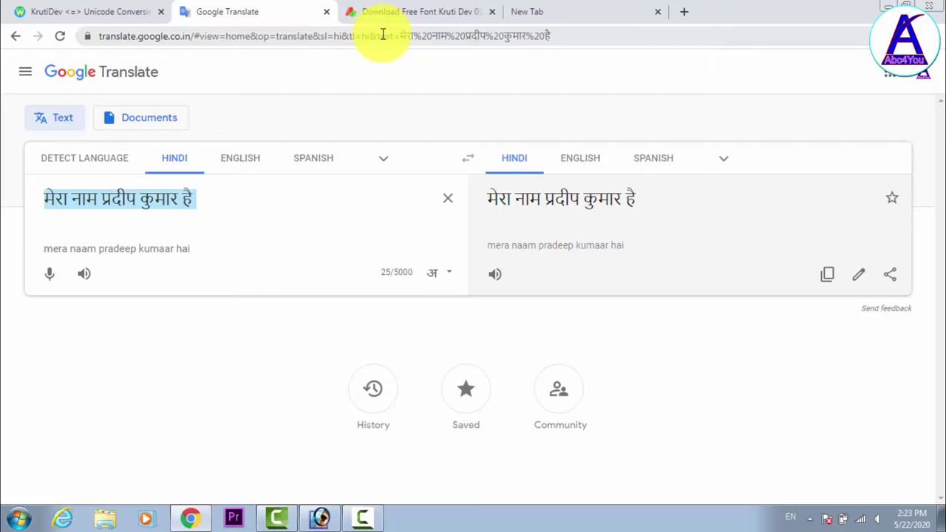
pyautogui.click(417, 11)
pyautogui.scroll(-2, 296, 218)
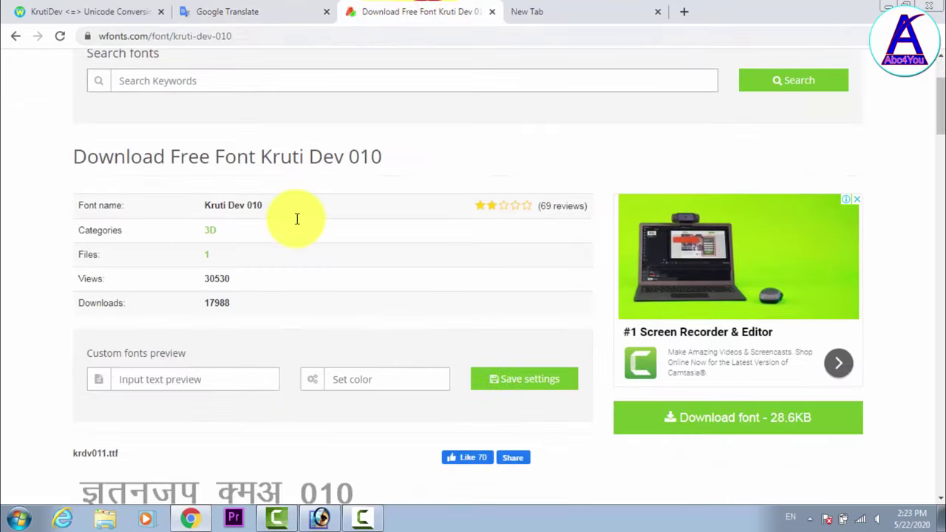
pyautogui.scroll(2, 296, 218)
# Paste the Hindi sentence into the converter's Krutidev box and convert it to Unicode
pyautogui.click(103, 7)
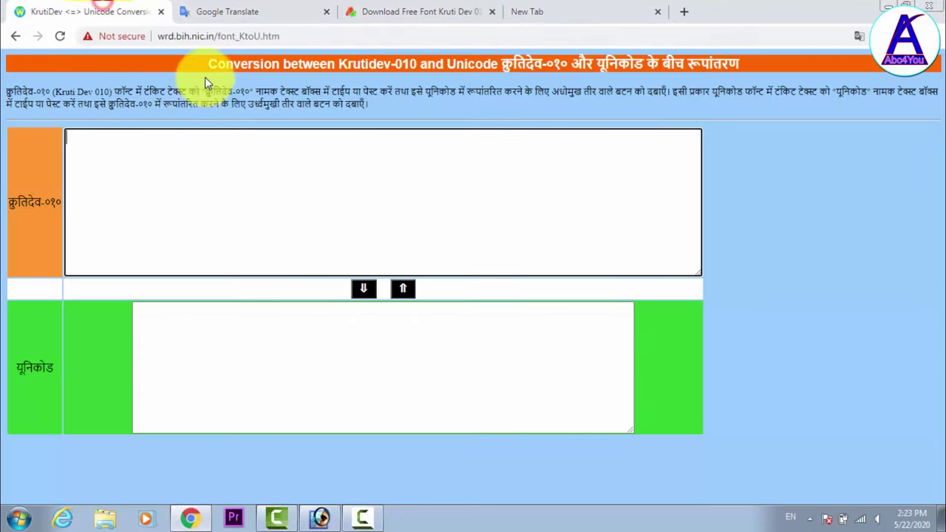
pyautogui.moveTo(296, 33)
pyautogui.mouseDown()
pyautogui.moveTo(172, 35)
pyautogui.moveTo(295, 36)
pyautogui.mouseUp()
pyautogui.click(140, 172)
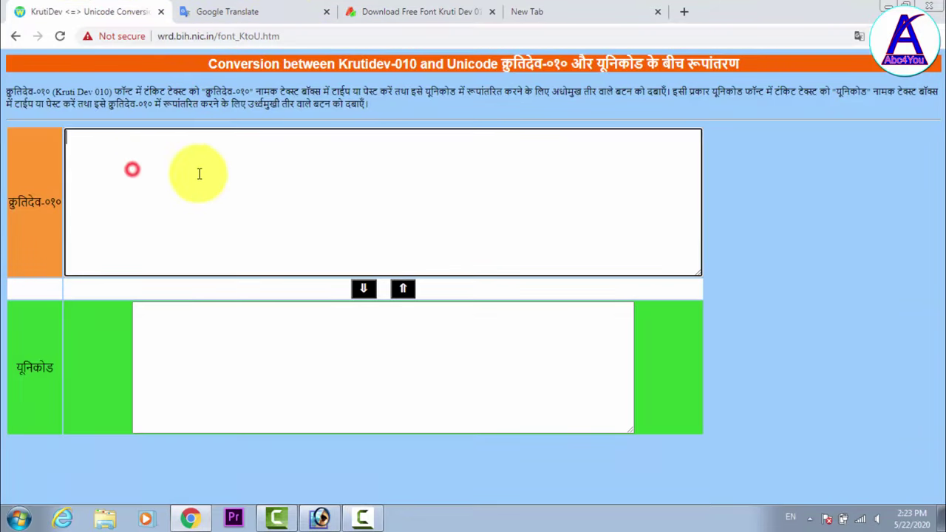
pyautogui.hotkey('ctrl', 'v')
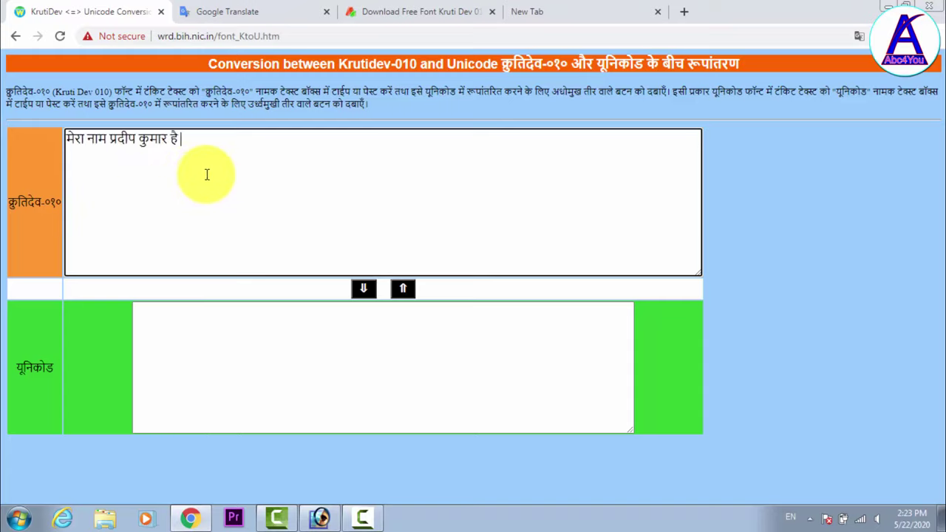
pyautogui.moveTo(201, 143); pyautogui.dragTo(42, 141)
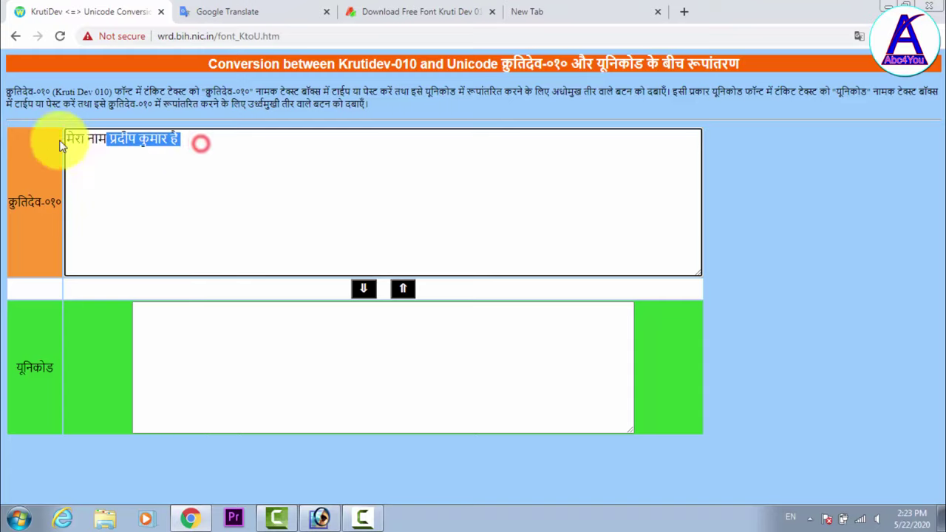
pyautogui.click(235, 150)
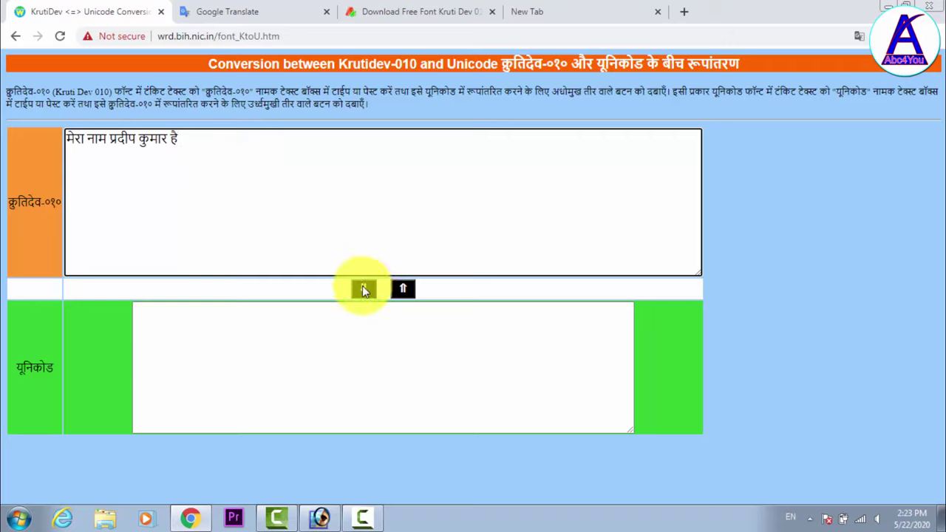
pyautogui.click(363, 288)
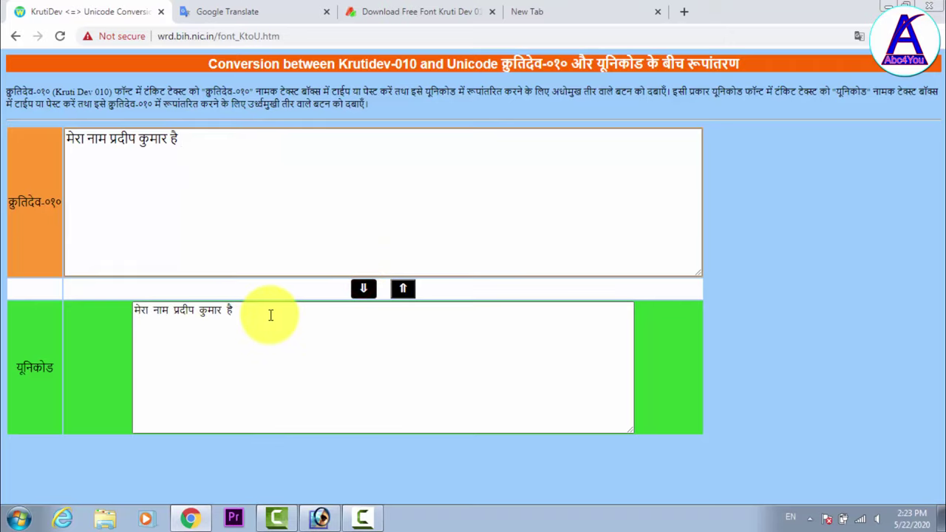
# Copy the converted Unicode text and return to Photoshop 7.0
pyautogui.moveTo(270, 313); pyautogui.dragTo(139, 315)
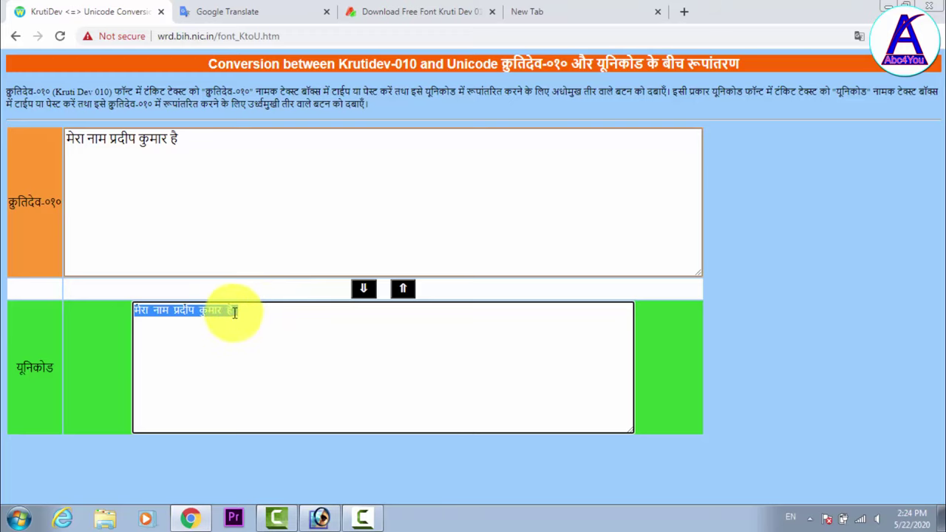
pyautogui.rightClick(212, 313)
pyautogui.click(243, 337)
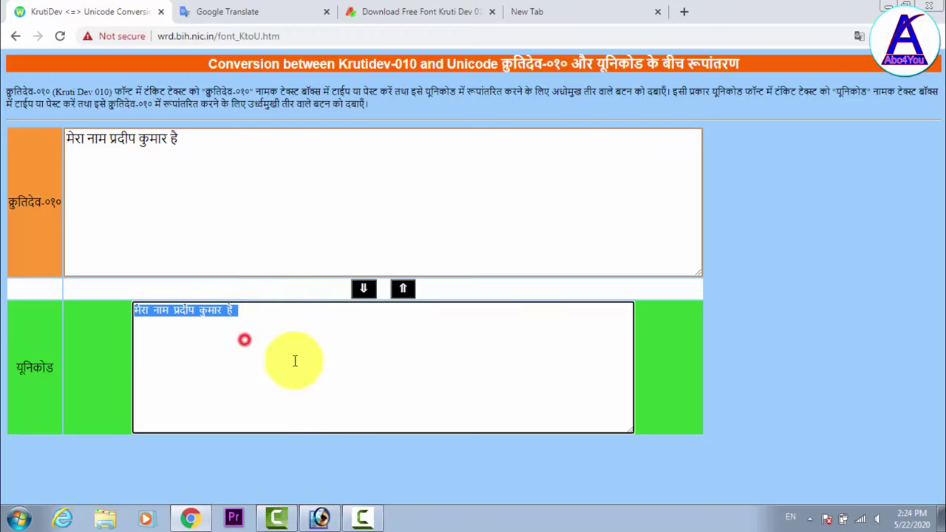
pyautogui.click(320, 517)
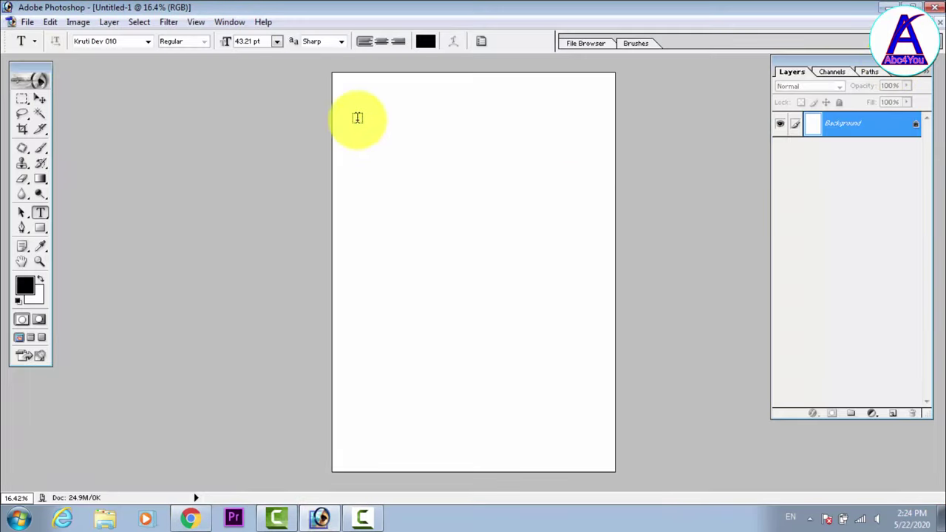
# Add the pasted Hindi text layer, quit Photoshop without saving, and open the Start menu
pyautogui.click(357, 119)
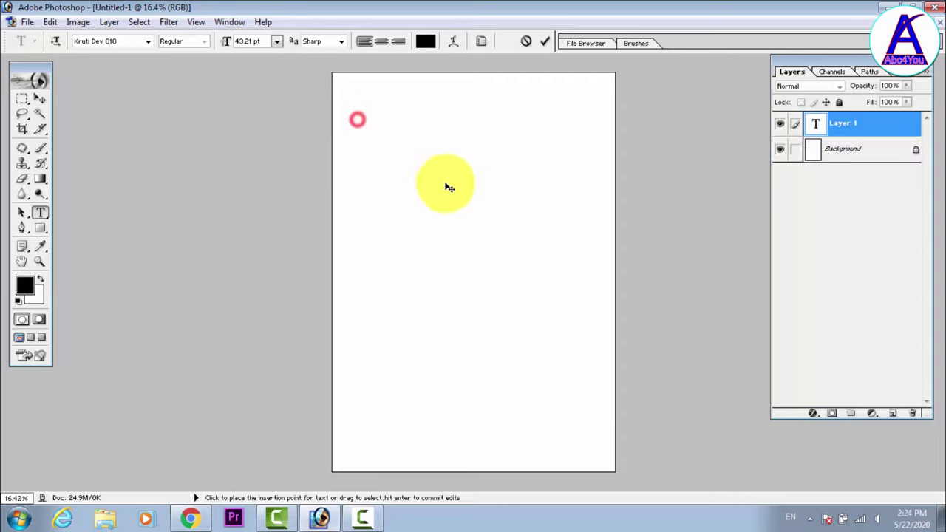
pyautogui.click(545, 40)
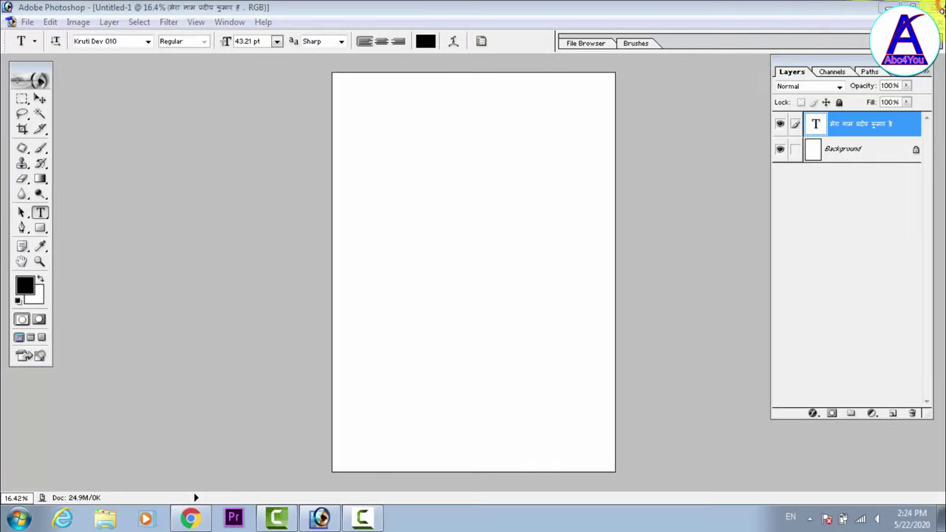
pyautogui.click(934, 8)
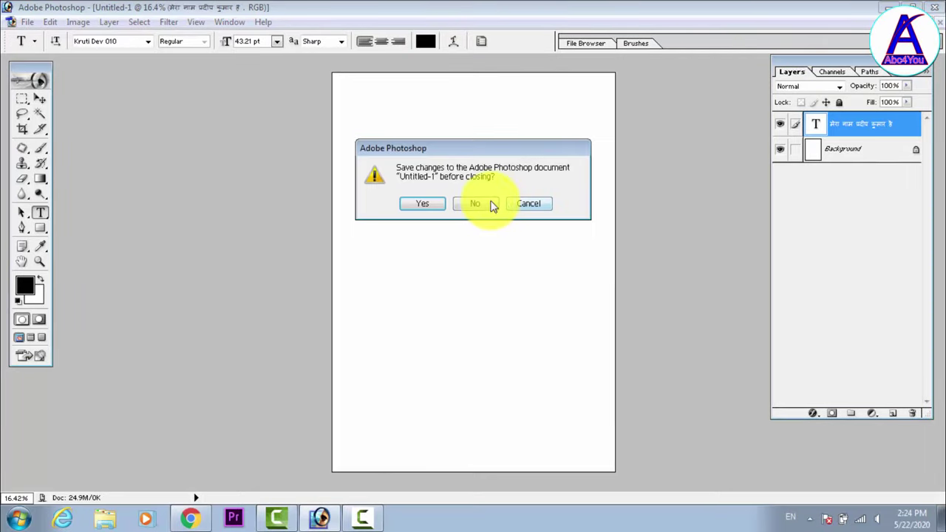
pyautogui.click(479, 207)
pyautogui.click(15, 521)
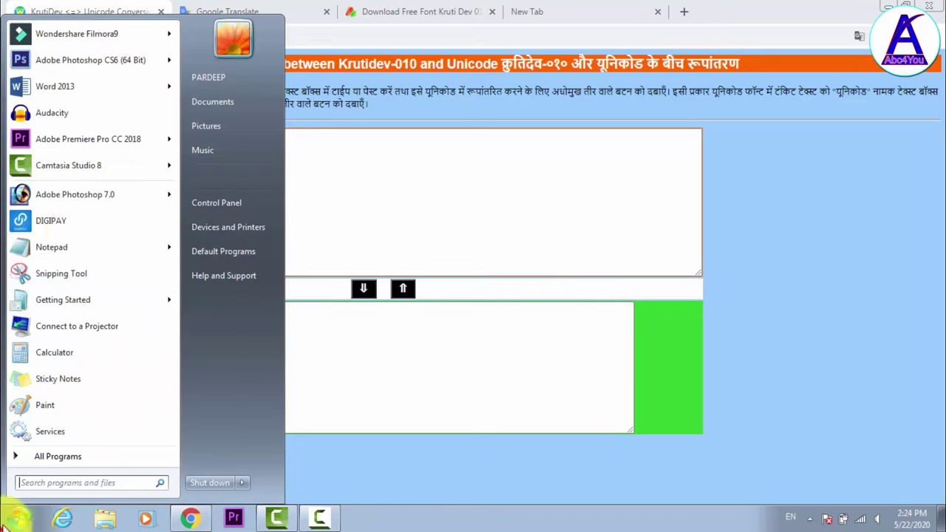
# Launch Photoshop CS6 and create a new document with default settings
pyautogui.click(70, 59)
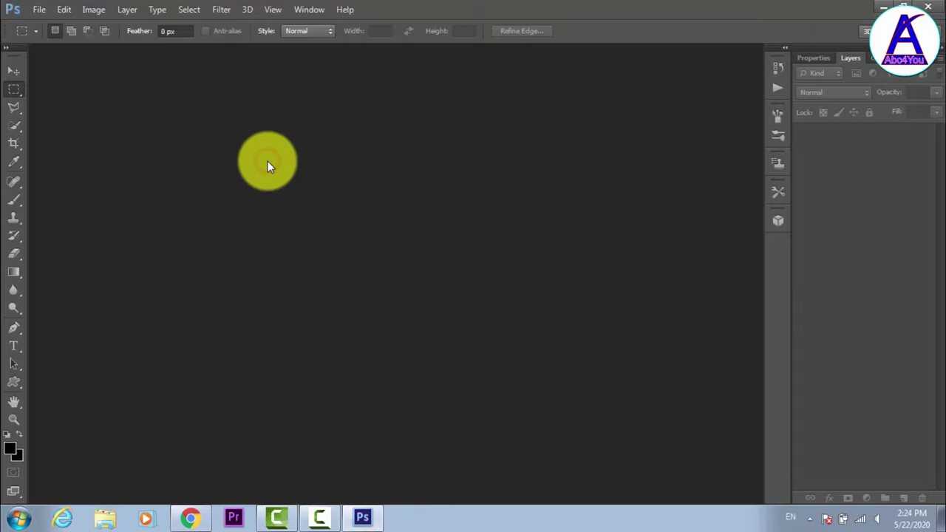
pyautogui.hotkey('ctrl', 'n')
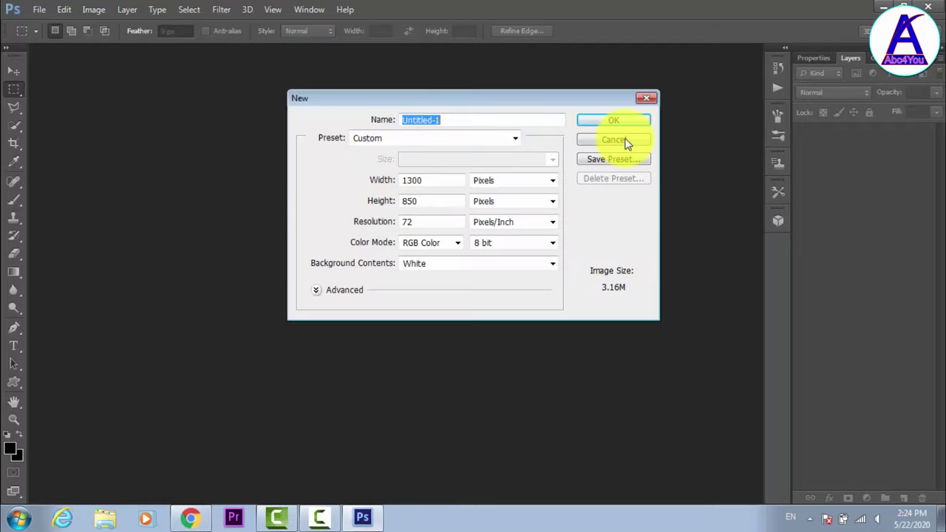
pyautogui.click(614, 118)
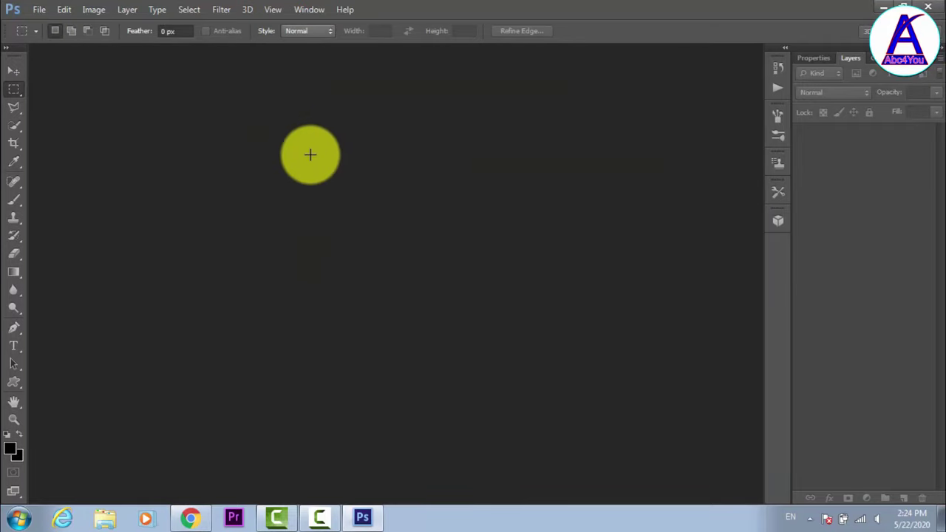
# Paste the Hindi sentence as a text layer near the top-left and shrink it to half size
pyautogui.press('t')
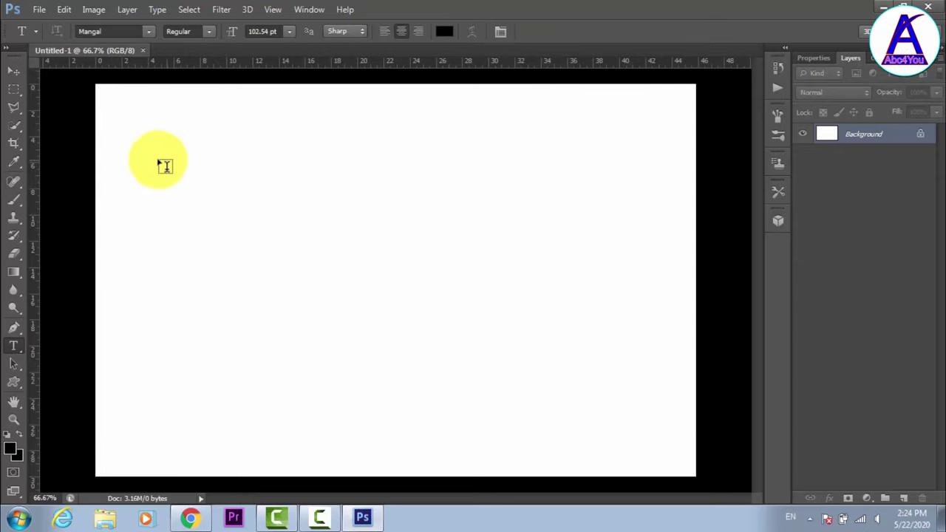
pyautogui.click(153, 149)
pyautogui.hotkey('ctrl', 'v')
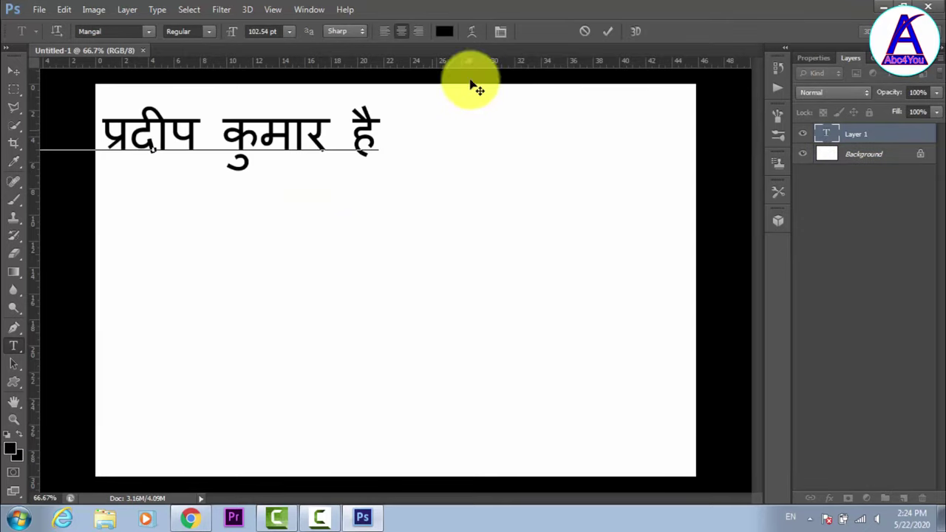
pyautogui.click(606, 31)
pyautogui.hotkey('ctrl', 't')
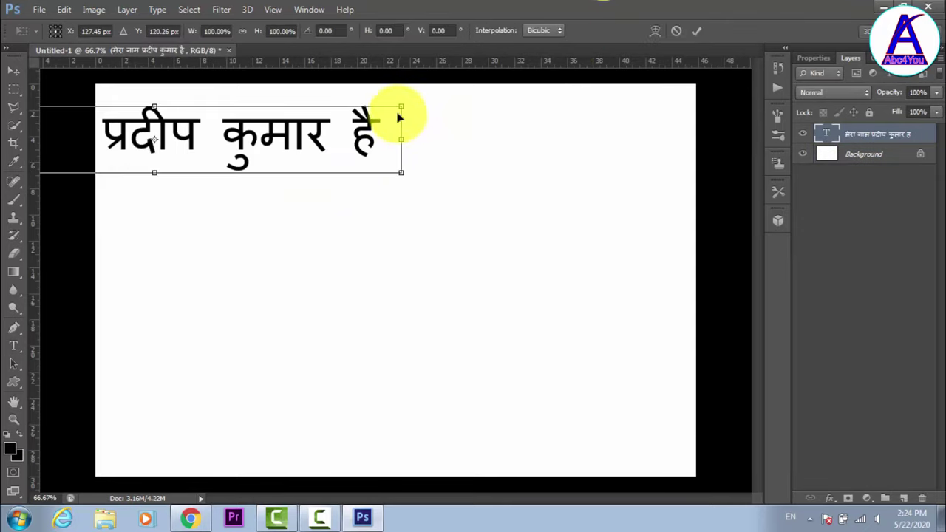
pyautogui.moveTo(397, 90)
pyautogui.mouseDown()
pyautogui.moveTo(222, 159)
pyautogui.moveTo(215, 148)
pyautogui.mouseUp()
pyautogui.press('Return')
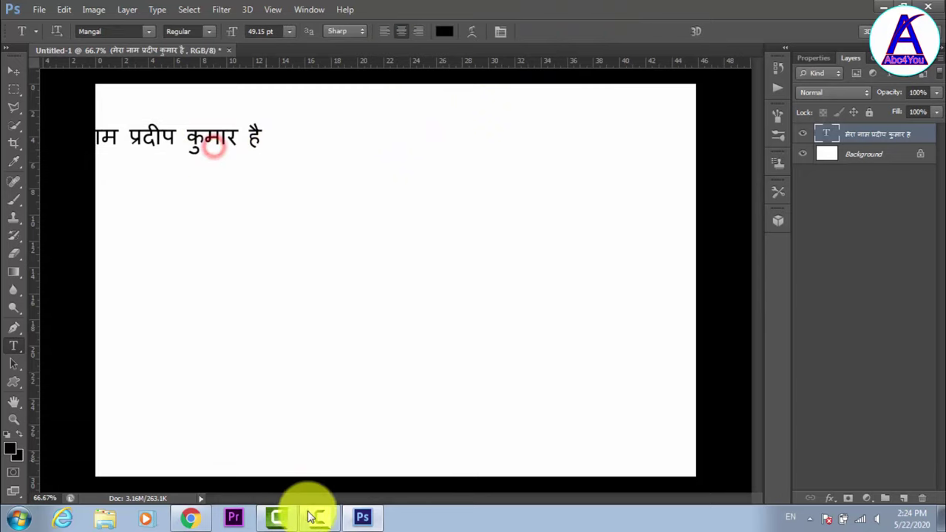
# Copy the Hindi sentence again from Google Translate and return to Photoshop
pyautogui.click(190, 518)
pyautogui.click(281, 7)
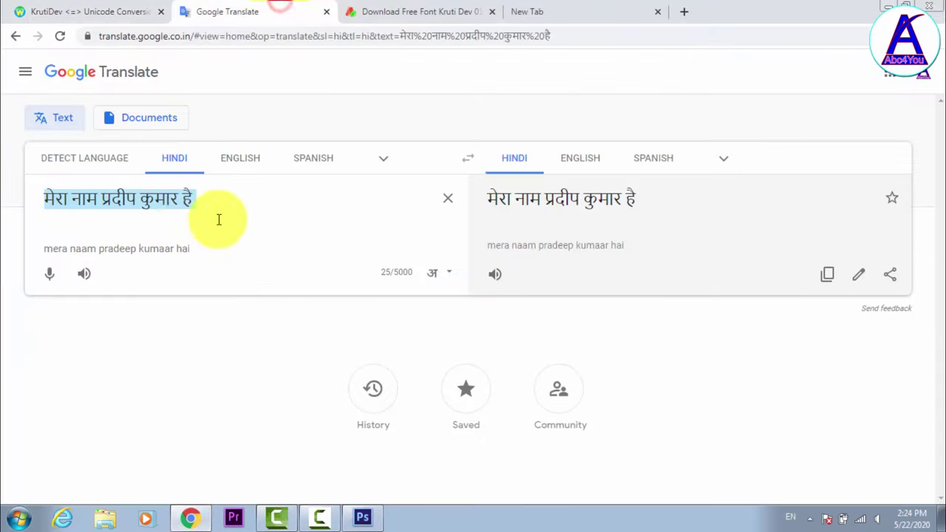
pyautogui.rightClick(130, 195)
pyautogui.click(163, 224)
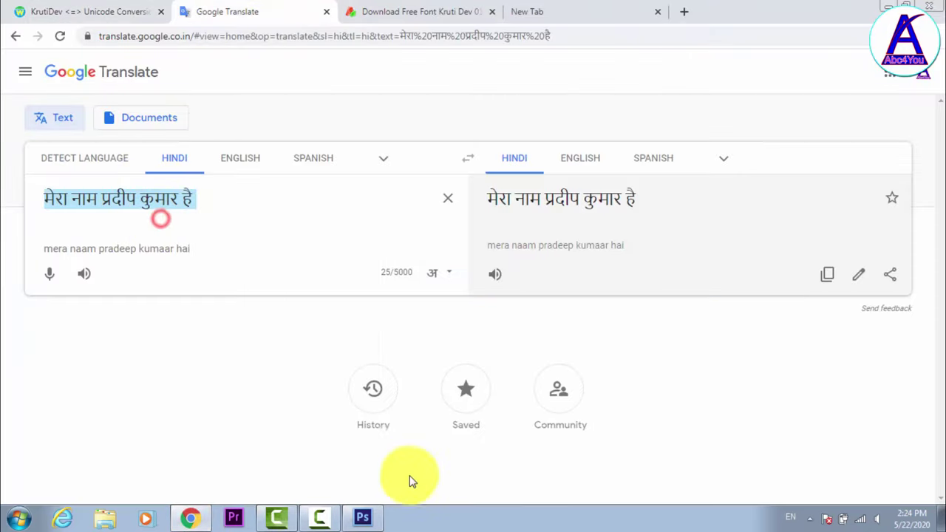
pyautogui.click(362, 517)
# Paste a large copy of the Hindi sentence as a new text layer and centre it on the canvas
pyautogui.click(180, 238)
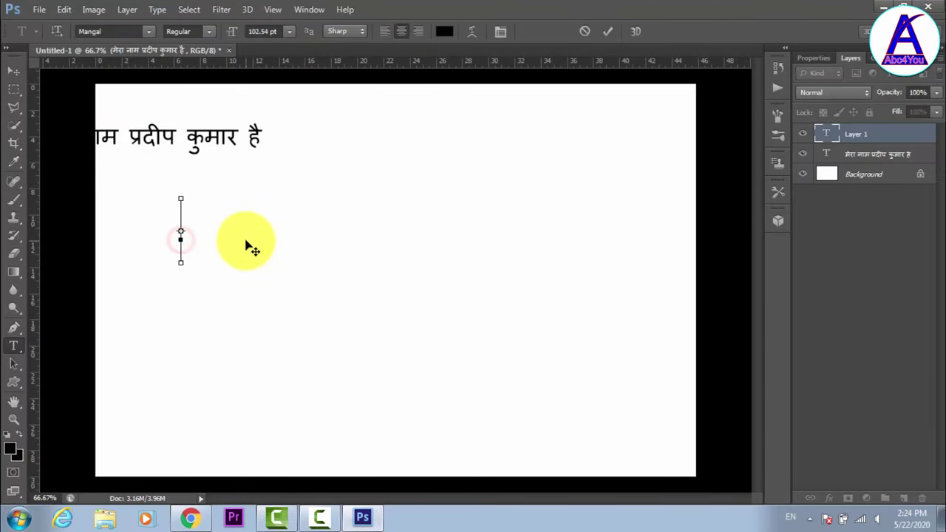
pyautogui.hotkey('ctrl', 'v')
pyautogui.click(607, 30)
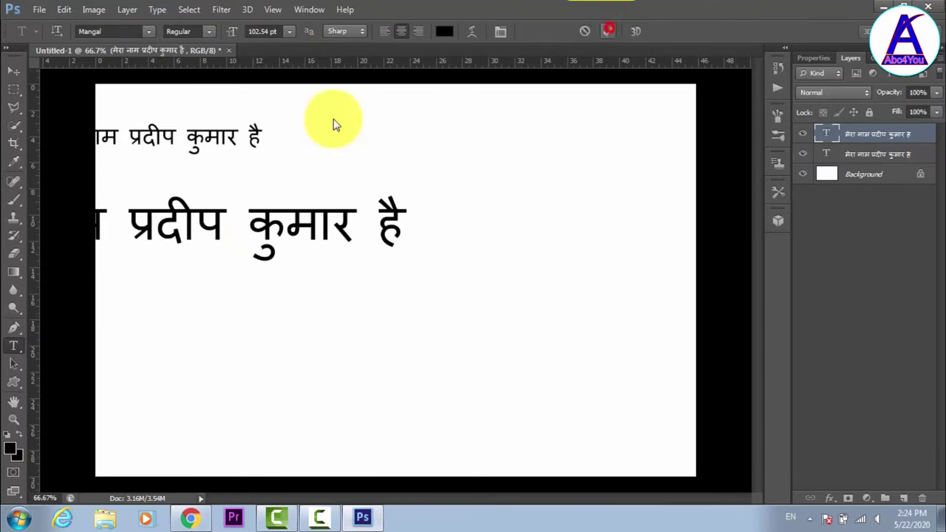
pyautogui.click(14, 72)
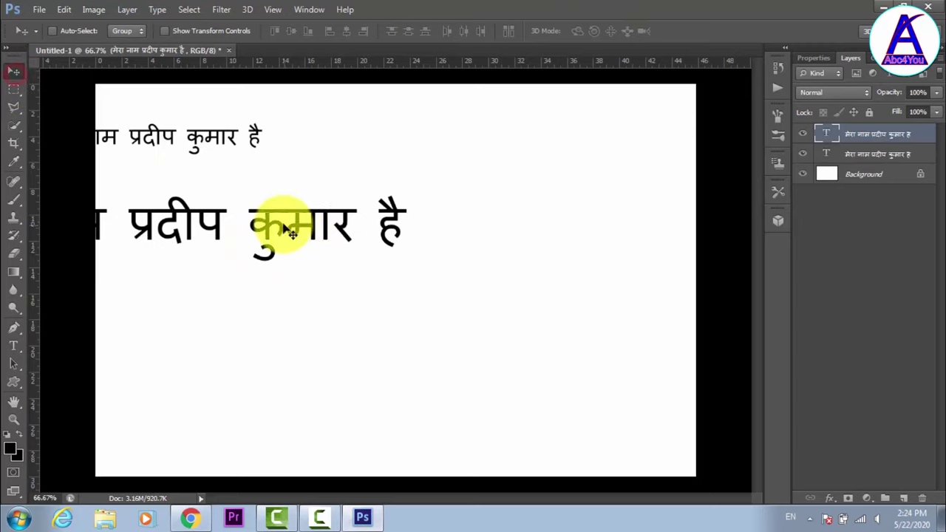
pyautogui.moveTo(281, 220); pyautogui.dragTo(513, 296)
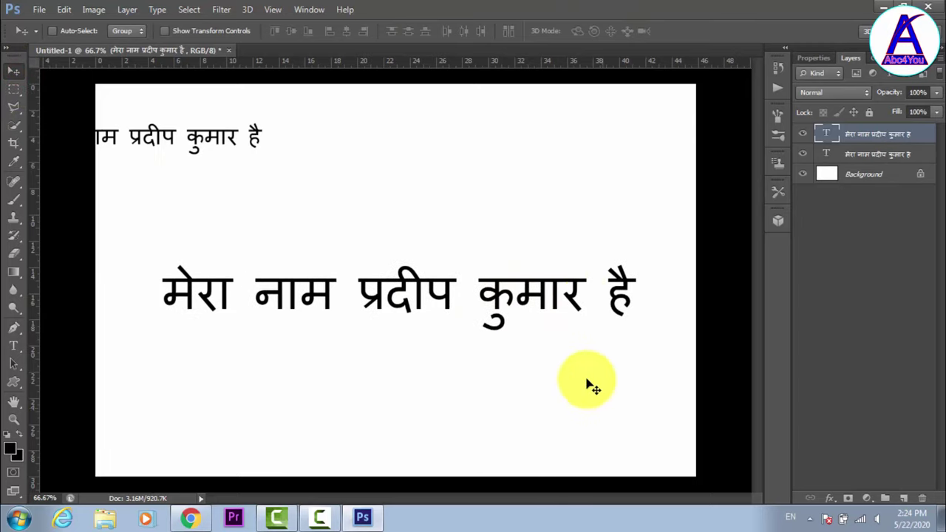
pyautogui.click(791, 517)
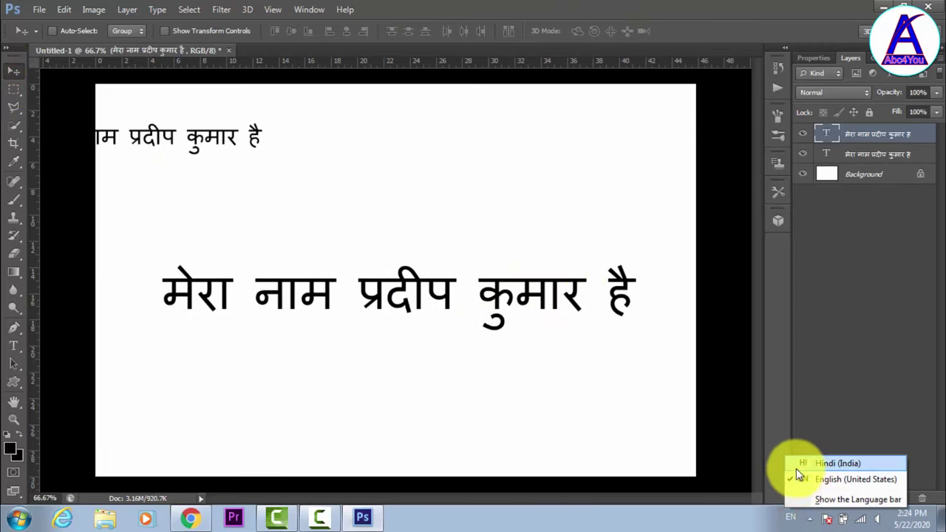
# With Hindi input, type 'pradeep' as प्रदीप below the sentence, then quit Photoshop
pyautogui.click(838, 465)
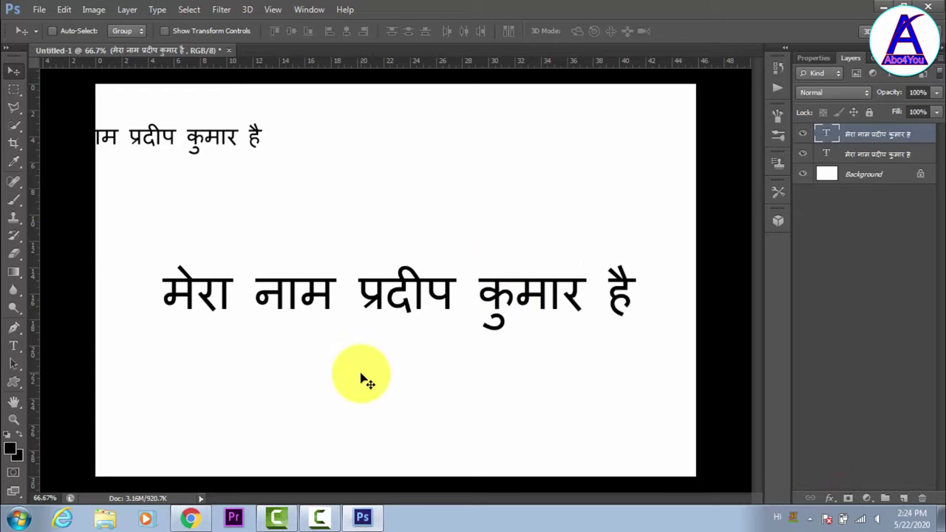
pyautogui.write('t')
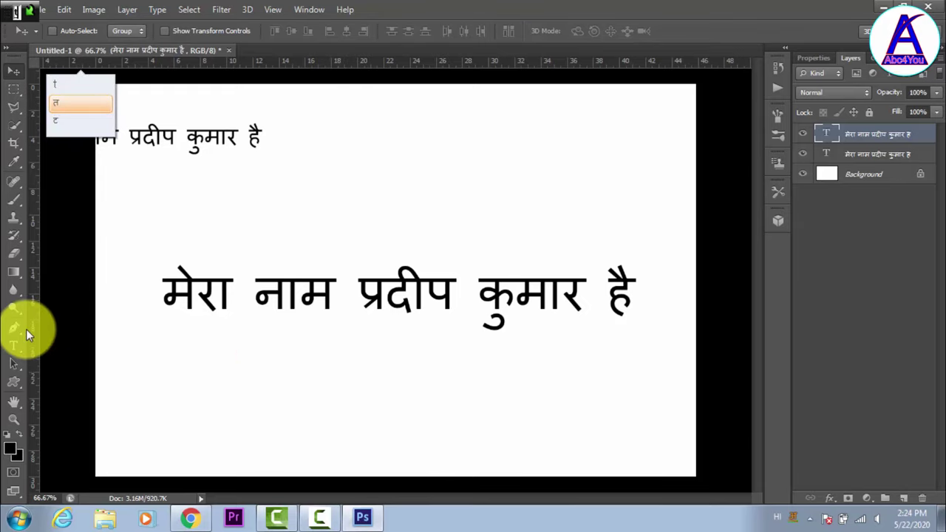
pyautogui.click(14, 344)
pyautogui.click(186, 357)
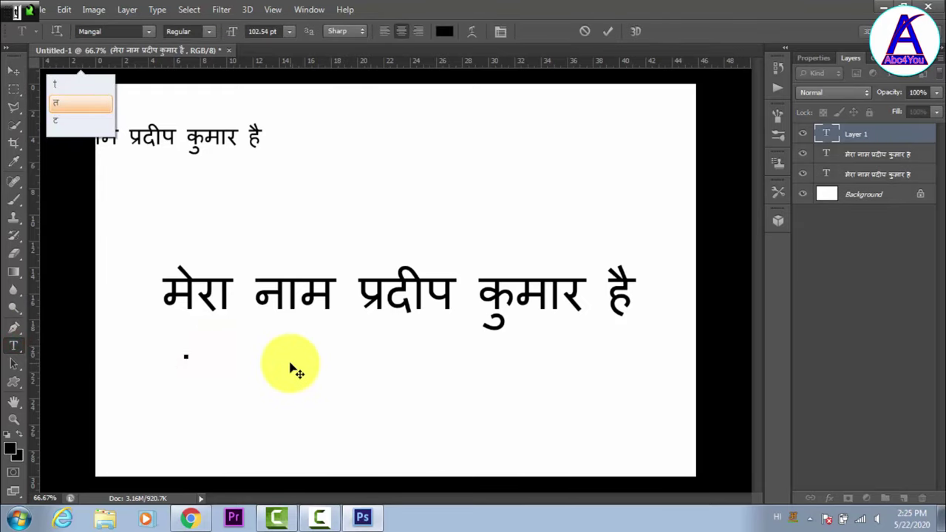
pyautogui.write('p')
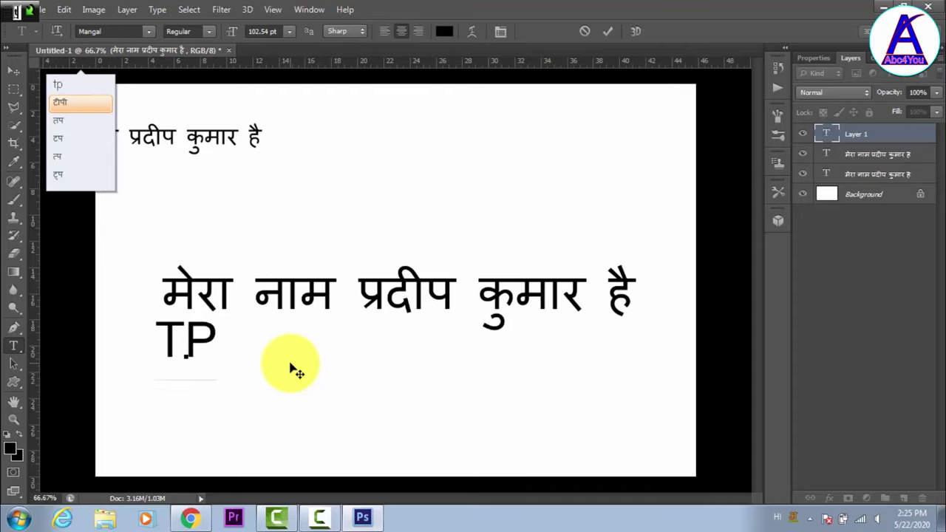
pyautogui.press('Escape')
pyautogui.write('prade')
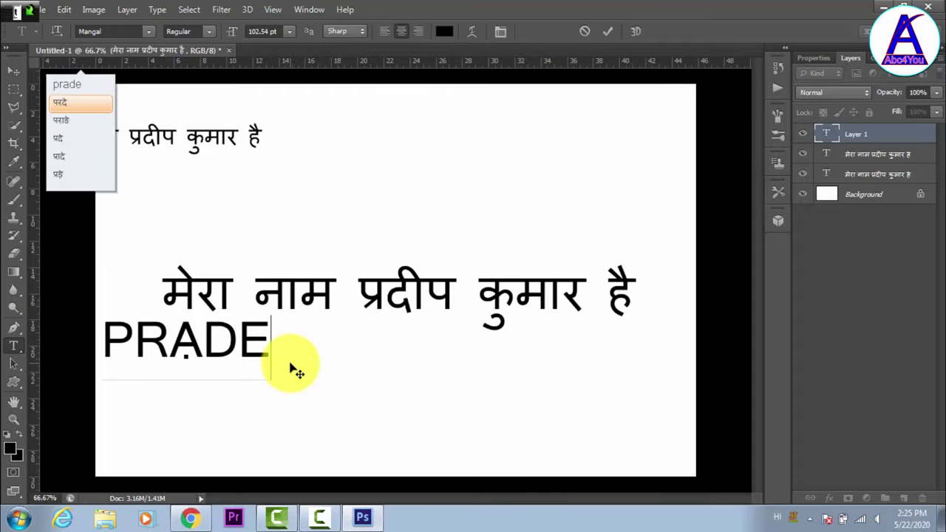
pyautogui.write('ep')
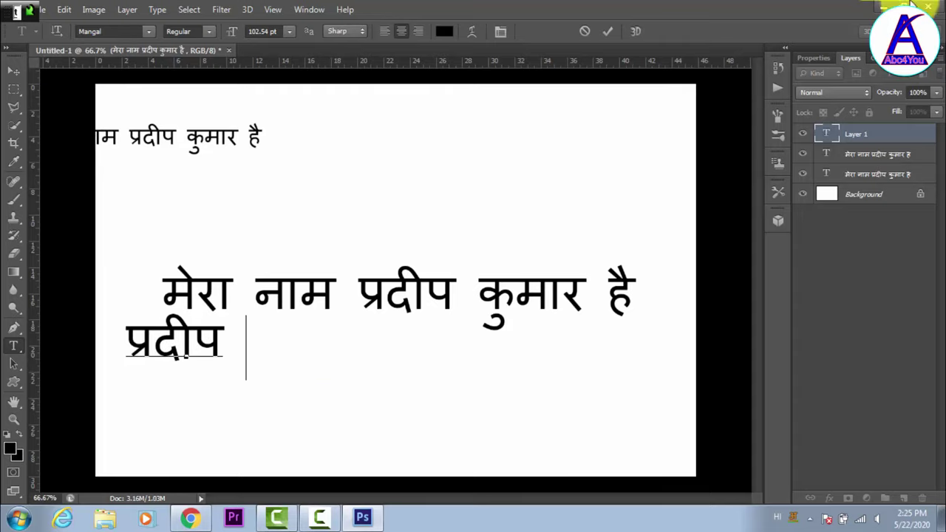
pyautogui.click(939, 9)
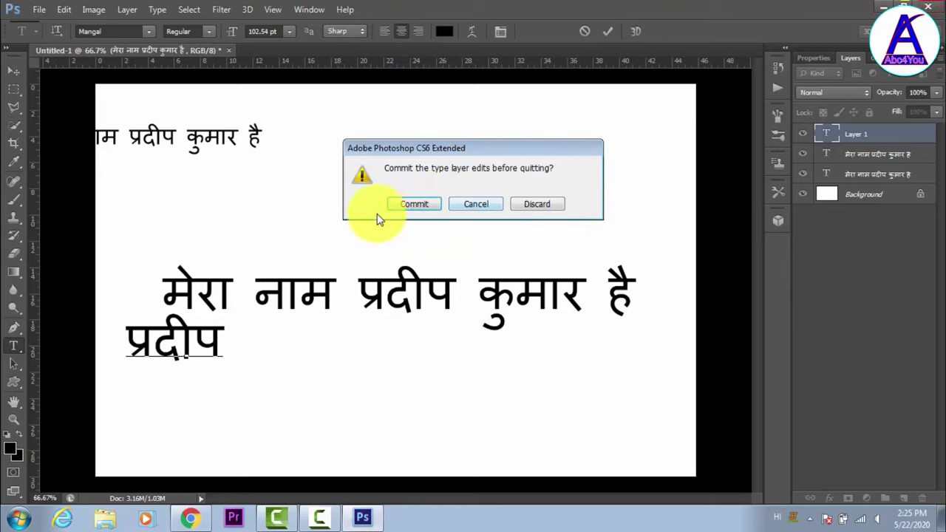
# Commit the text, close Photoshop CS6 without saving, and launch Adobe Photoshop 7.0
pyautogui.click(412, 205)
pyautogui.click(477, 205)
pyautogui.click(18, 517)
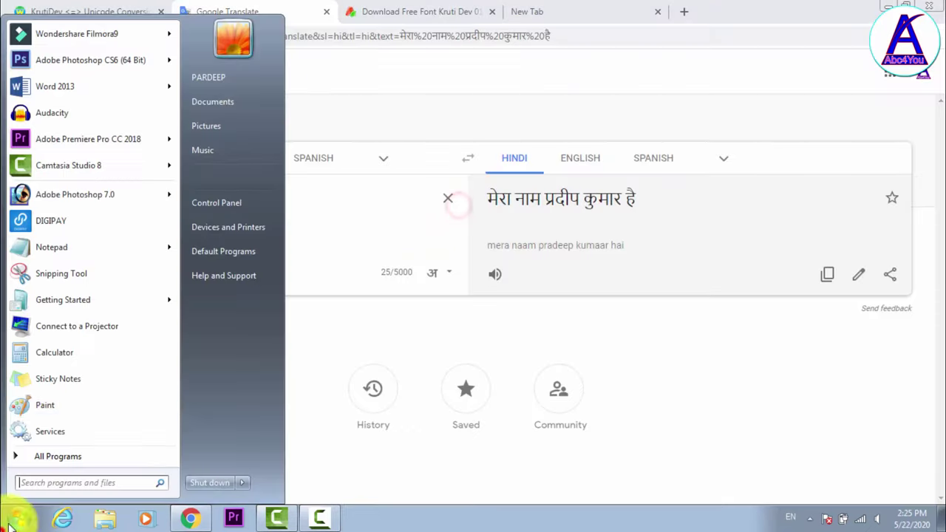
pyautogui.click(51, 198)
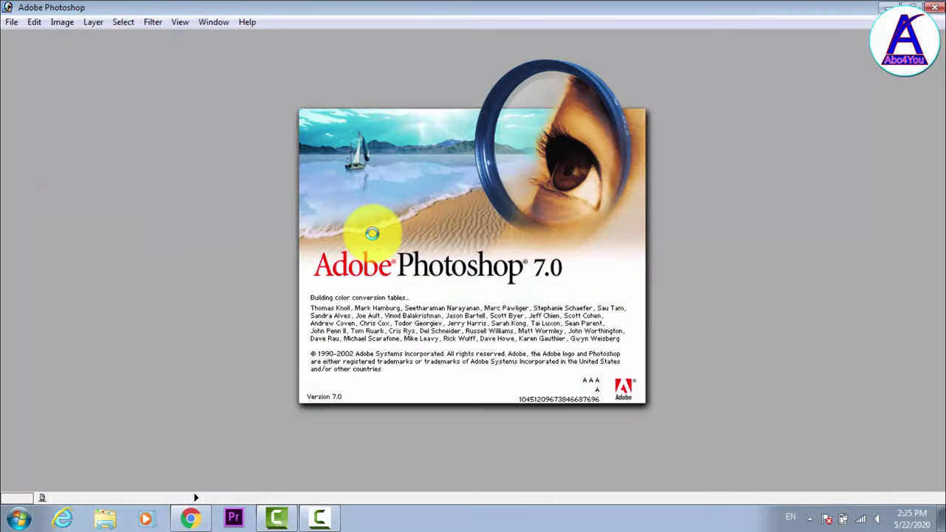
# Create a new white A4 document, place a text point, and switch input to Hindi
pyautogui.hotkey('ctrl', 'n')
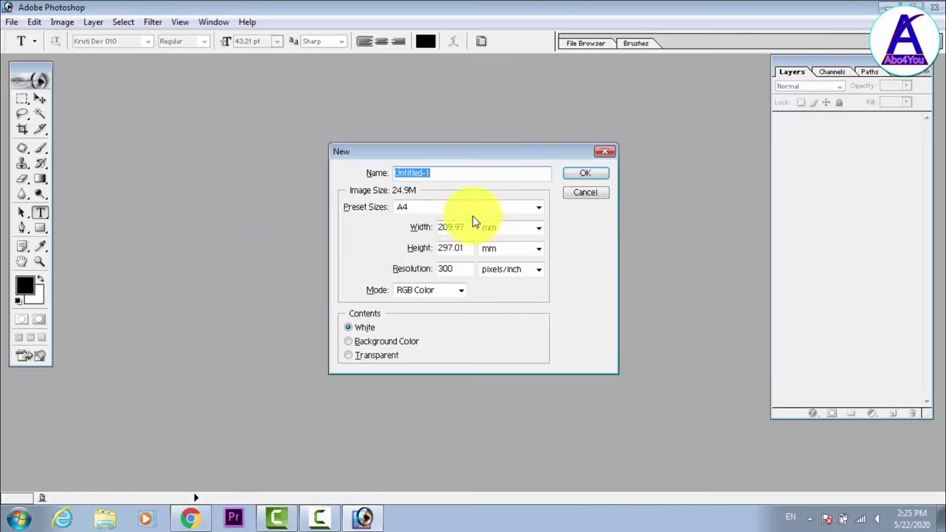
pyautogui.click(582, 174)
pyautogui.click(120, 138)
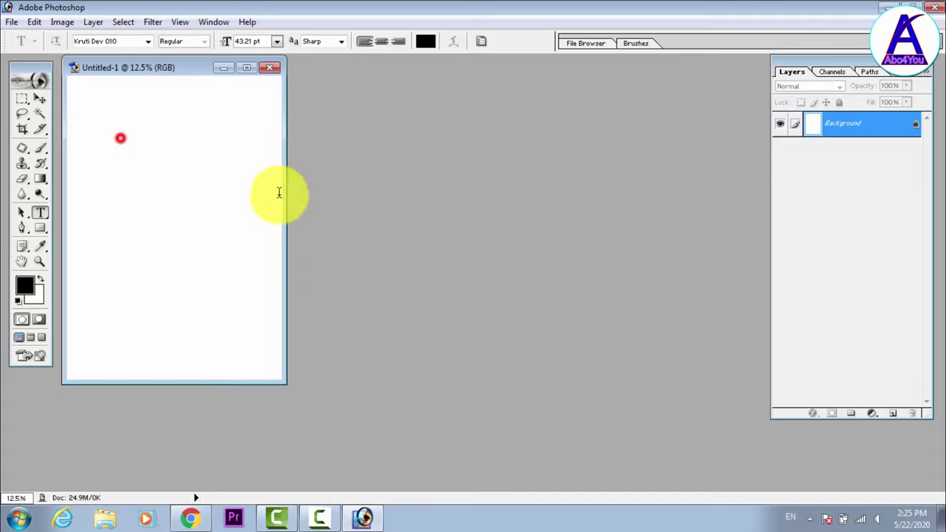
pyautogui.click(790, 516)
pyautogui.click(798, 463)
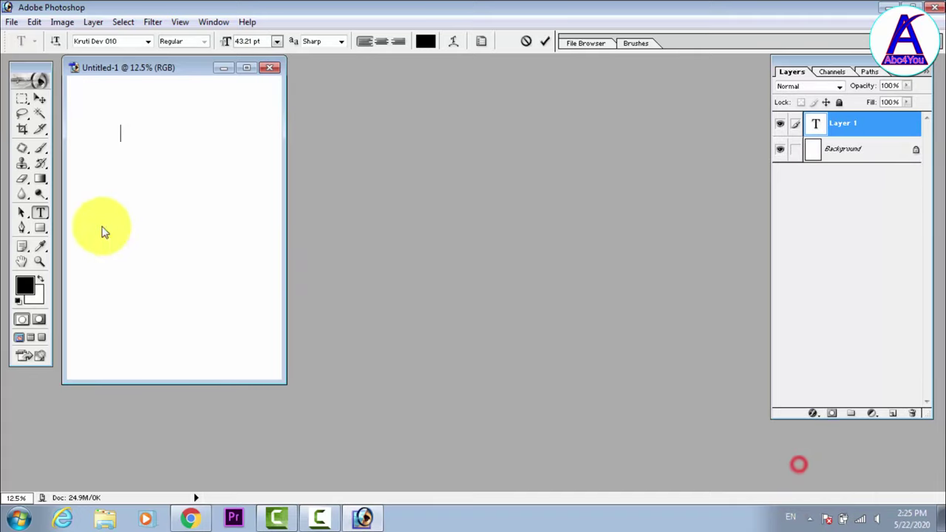
# Type 'pradeep kumar' through Hindi input suggestions as test text in Kruti Dev 010
pyautogui.write('dfa')
pyautogui.press('space')
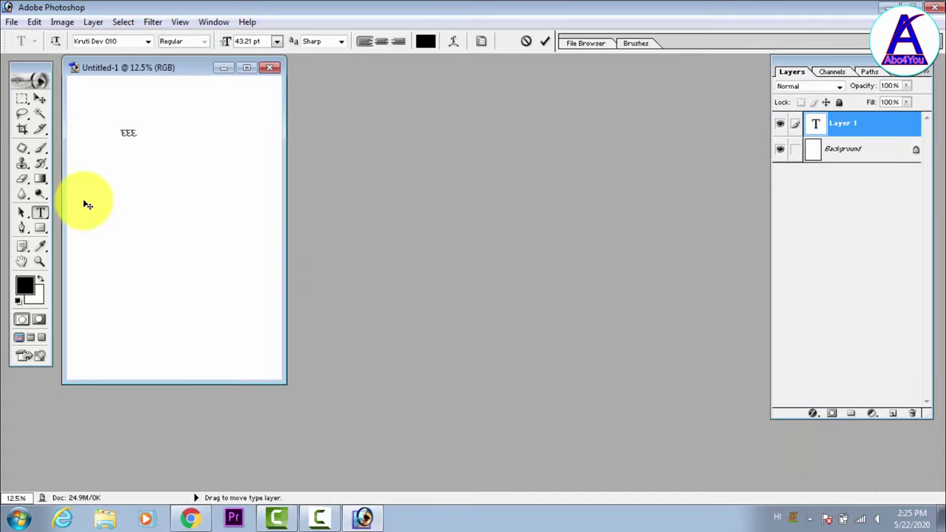
pyautogui.doubleClick(130, 133)
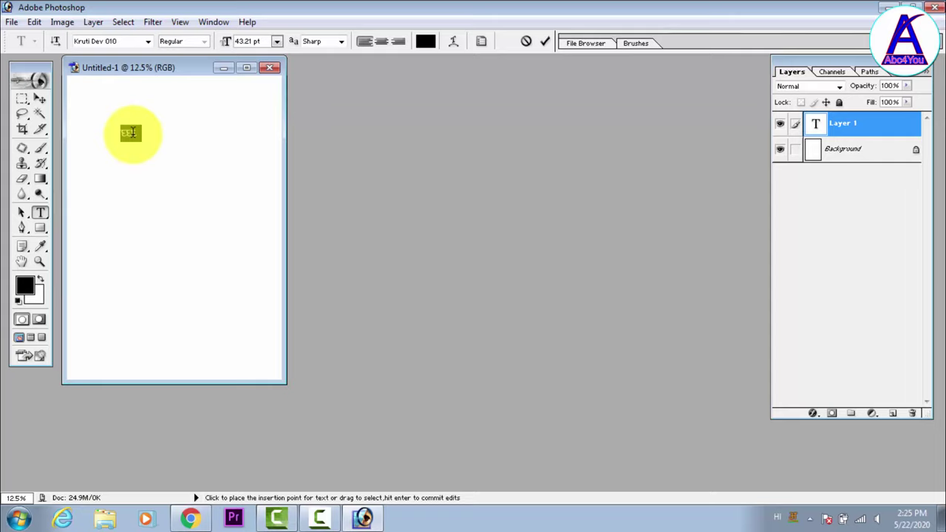
pyautogui.write('pradeep')
pyautogui.press('space')
pyautogui.write('kumar')
pyautogui.press('Return')
# Close the test document, committing the text, without saving
pyautogui.click(269, 68)
pyautogui.click(420, 203)
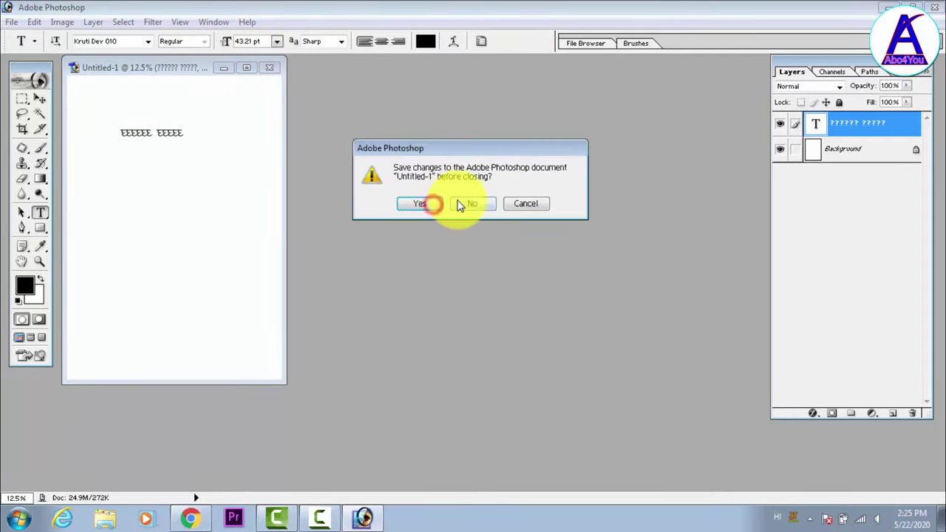
pyautogui.click(462, 205)
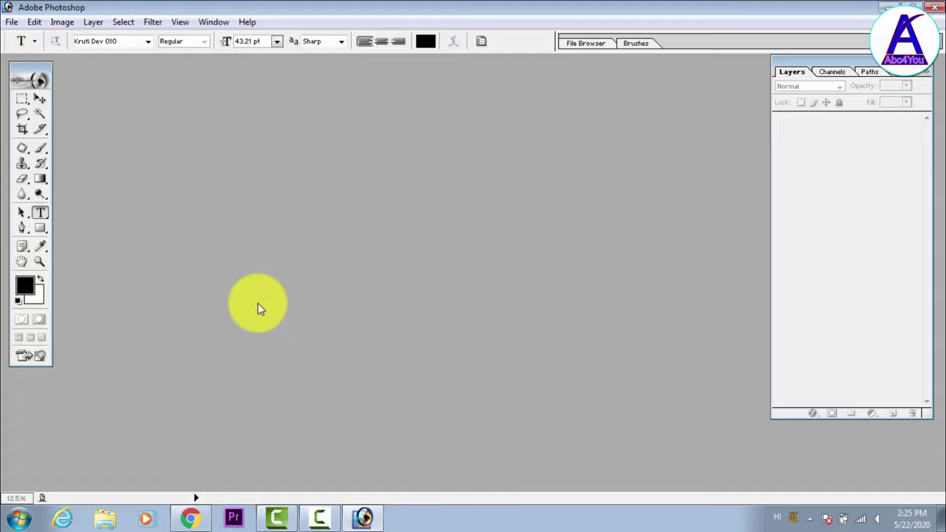
# In a new Chrome tab, search Google for Kruti Dev and scan the font download results
pyautogui.click(188, 519)
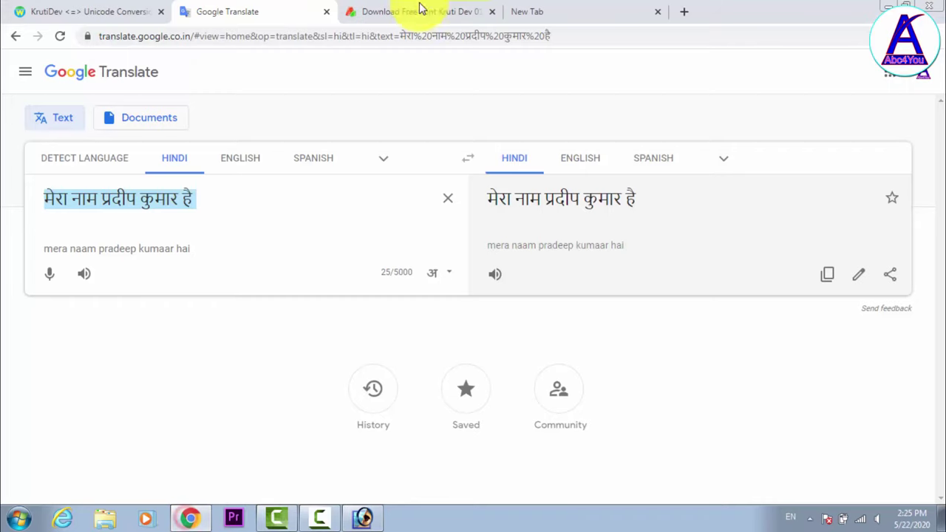
pyautogui.click(419, 11)
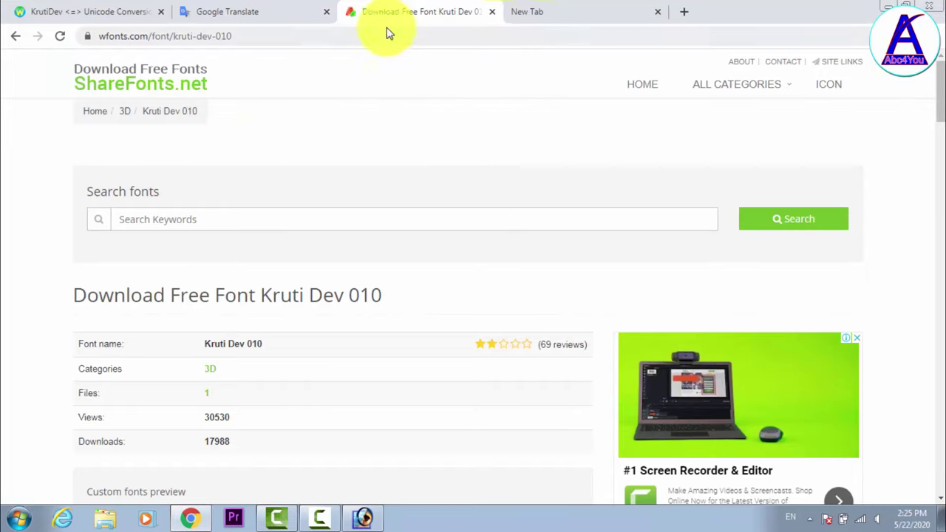
pyautogui.click(527, 12)
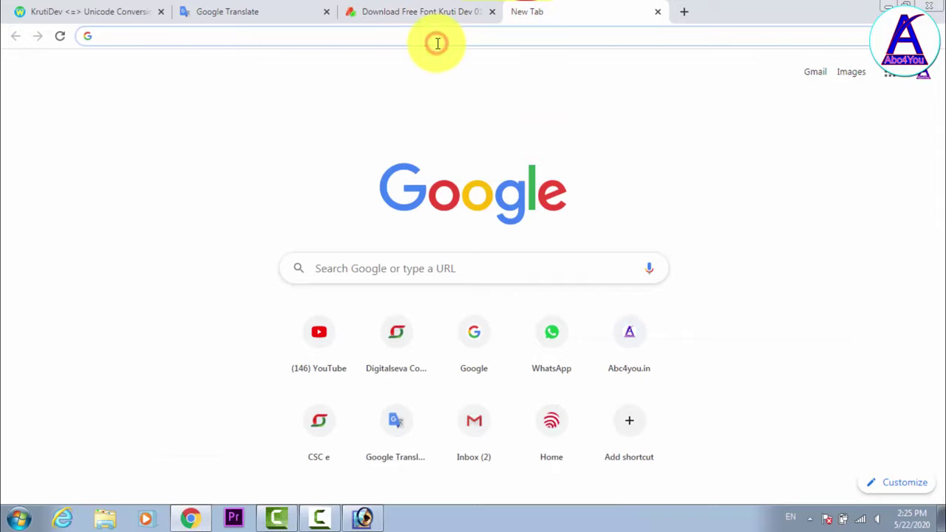
pyautogui.write('kru')
pyautogui.press('Return')
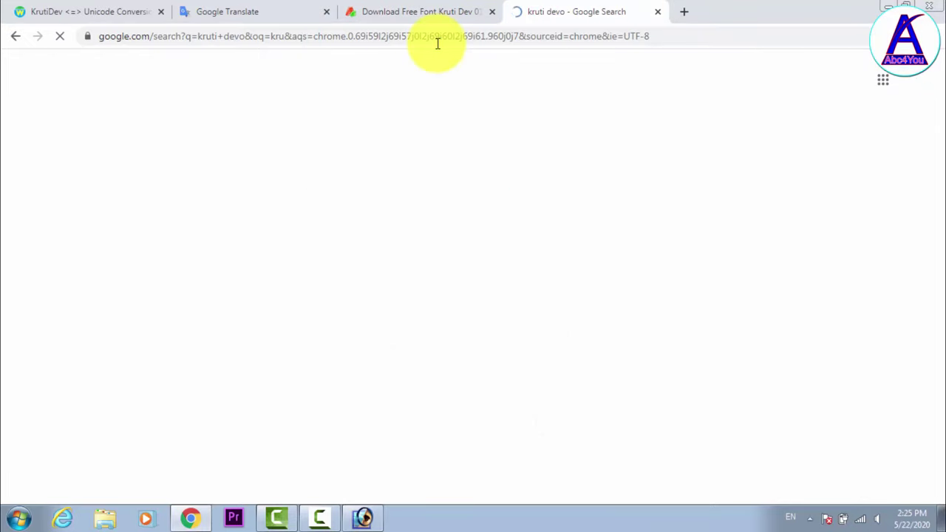
pyautogui.scroll(-2, 244, 281)
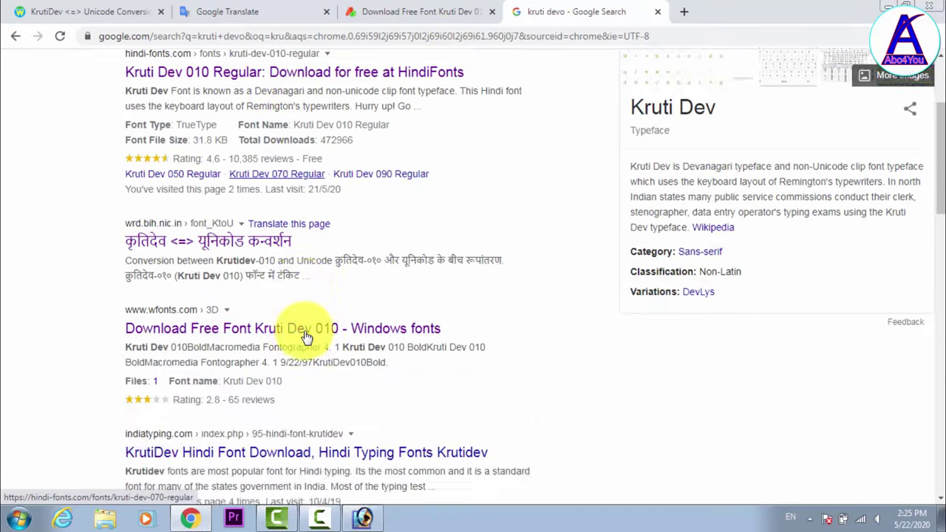
pyautogui.scroll(-4, 296, 311)
pyautogui.scroll(2, 277, 271)
pyautogui.scroll(2, 328, 249)
# Open the wfonts Kruti Dev 010 page and scroll through its preview
pyautogui.click(191, 224)
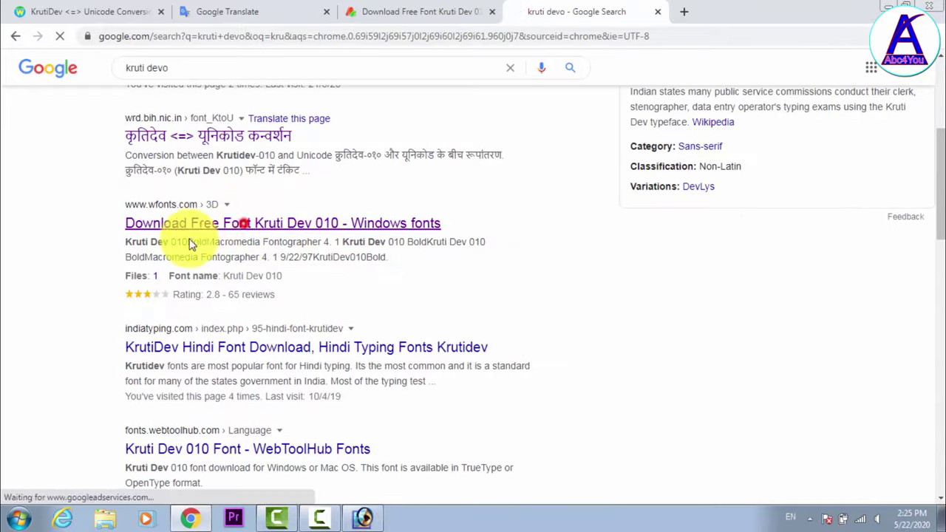
pyautogui.scroll(-3, 443, 296)
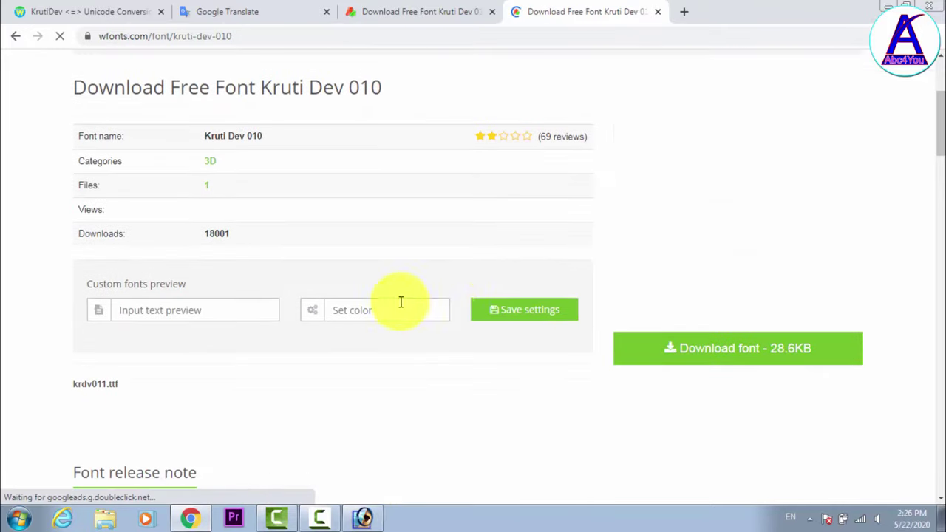
pyautogui.scroll(-1, 443, 296)
pyautogui.scroll(-1, 370, 258)
pyautogui.scroll(3, 286, 235)
pyautogui.scroll(-3, 252, 266)
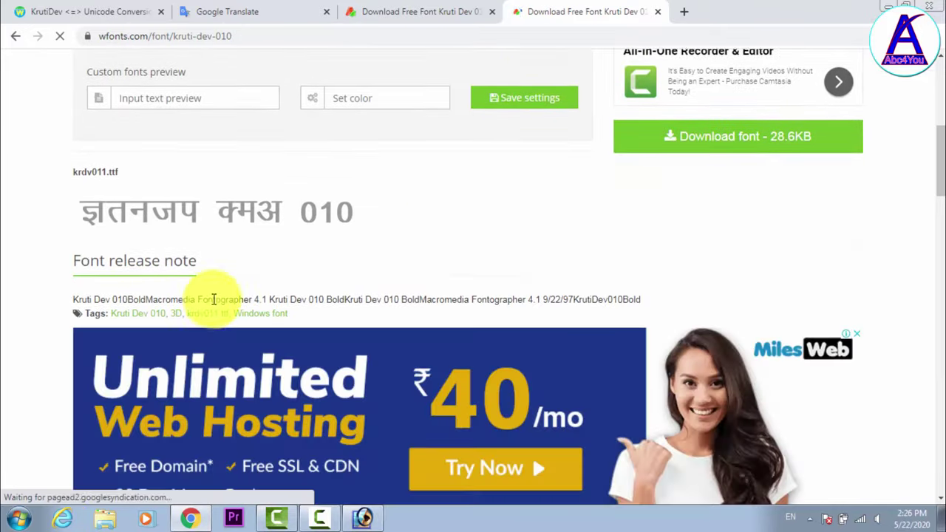
pyautogui.scroll(-1, 222, 251)
pyautogui.scroll(-5, 251, 288)
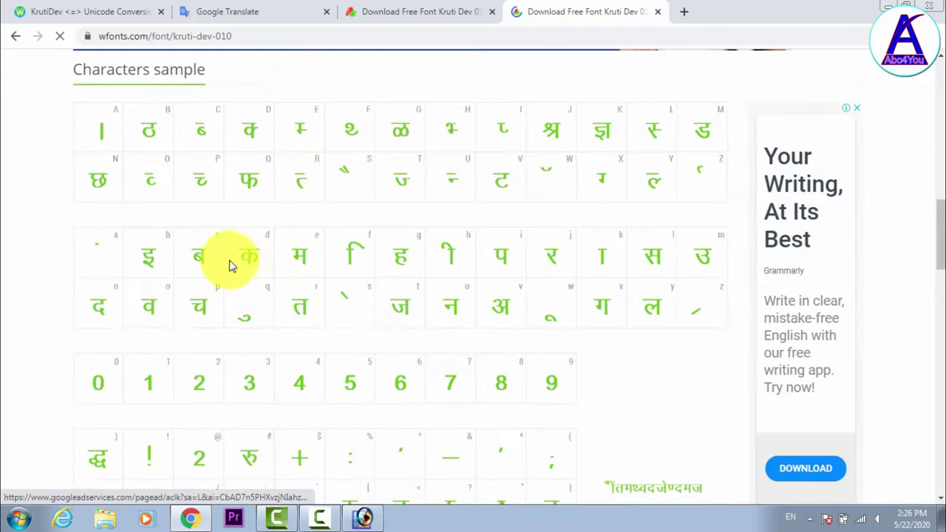
pyautogui.scroll(-2, 444, 255)
pyautogui.scroll(-1, 444, 295)
pyautogui.scroll(-2, 401, 274)
pyautogui.scroll(3, 490, 254)
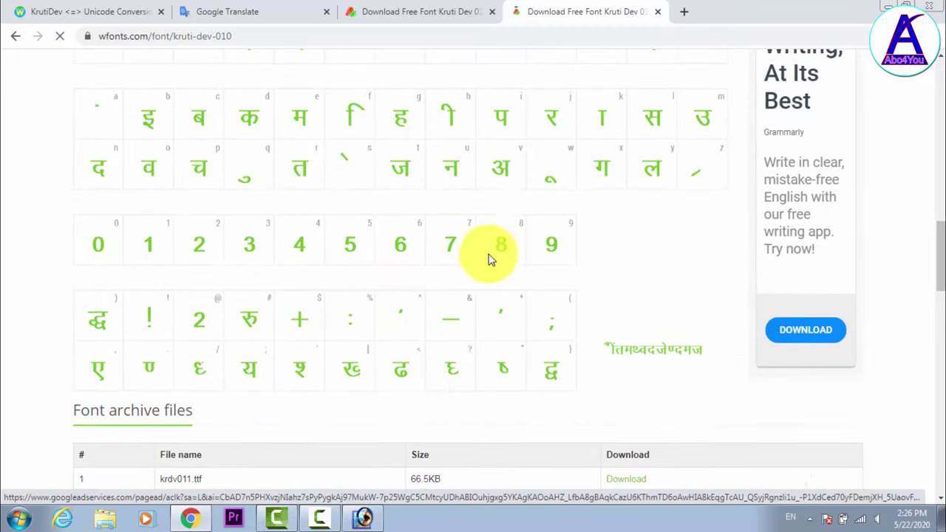
pyautogui.scroll(2, 520, 255)
pyautogui.scroll(1, 520, 255)
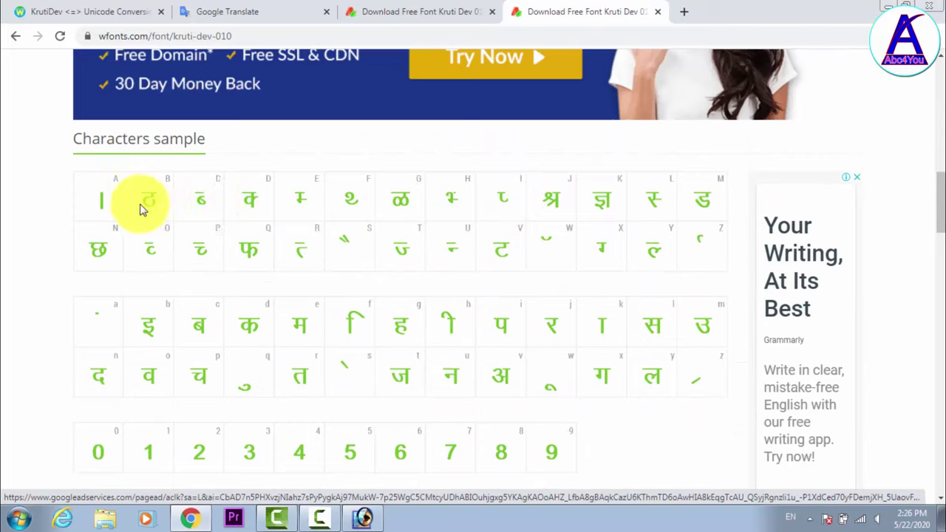
# Select part of the Kruti Dev 010 character sample on the page
pyautogui.click(76, 189)
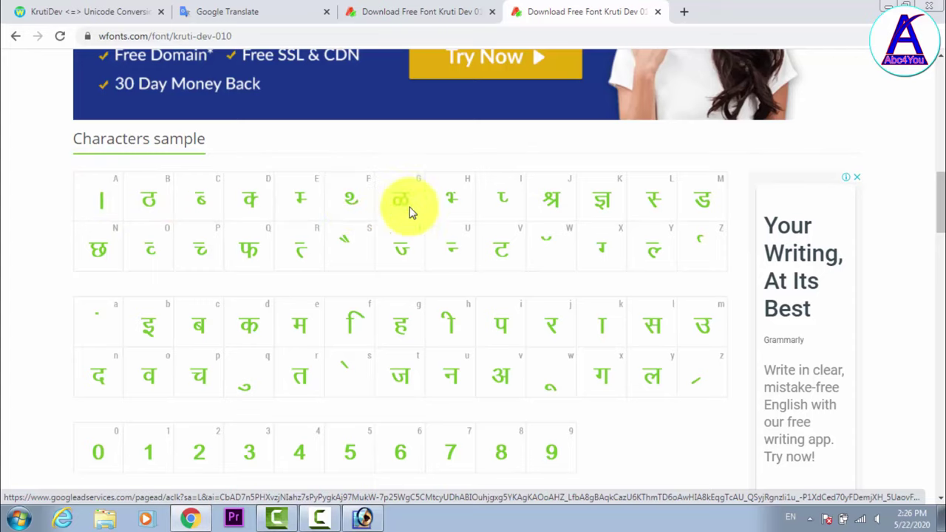
pyautogui.moveTo(89, 182); pyautogui.dragTo(248, 214)
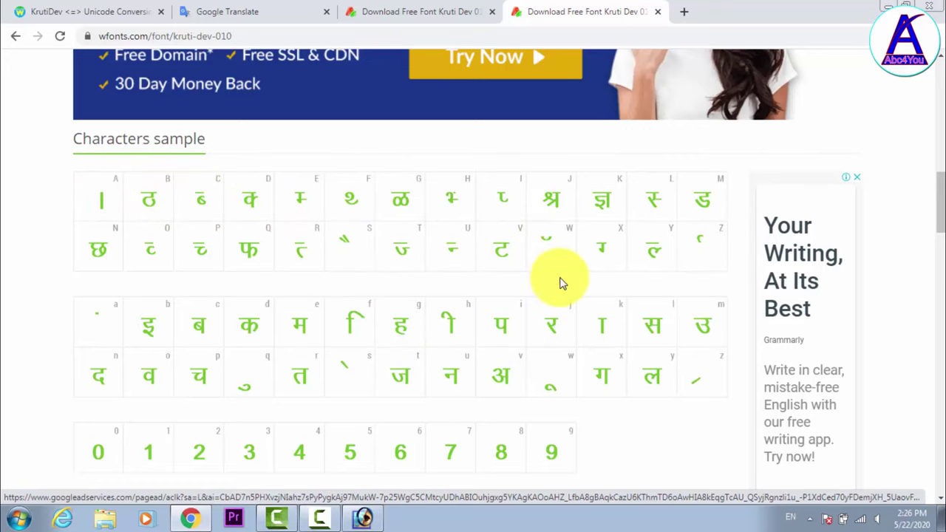
pyautogui.scroll(-2, 478, 279)
pyautogui.scroll(3, 503, 267)
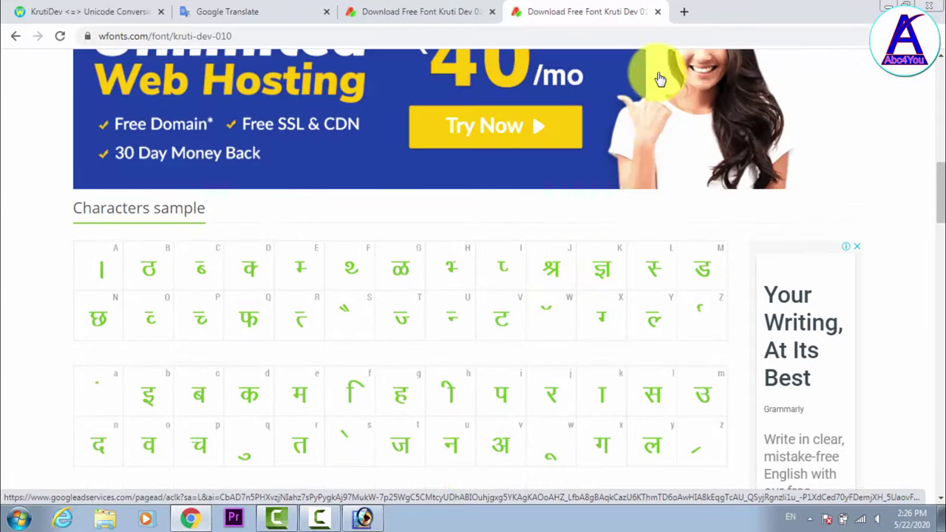
# Close the duplicate tab and scroll down to the Download font button
pyautogui.click(658, 11)
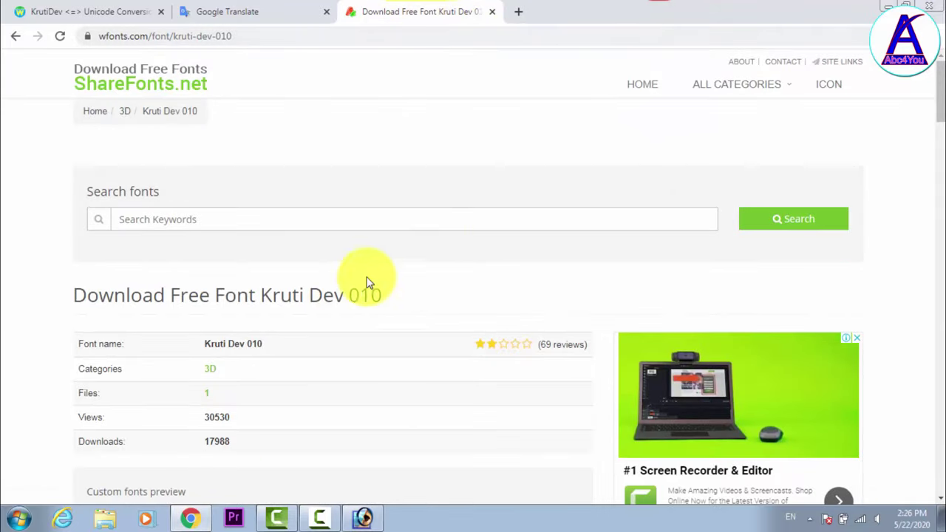
pyautogui.scroll(-3, 409, 260)
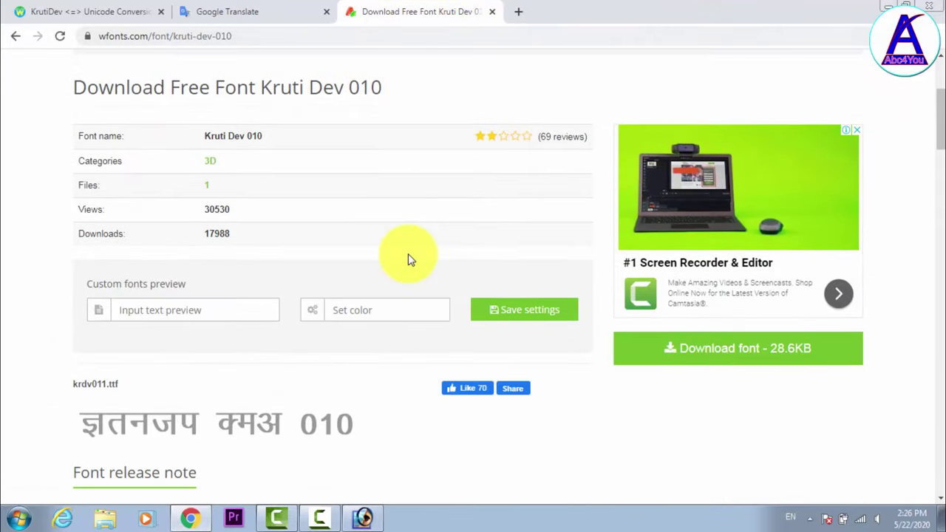
pyautogui.scroll(-3, 409, 260)
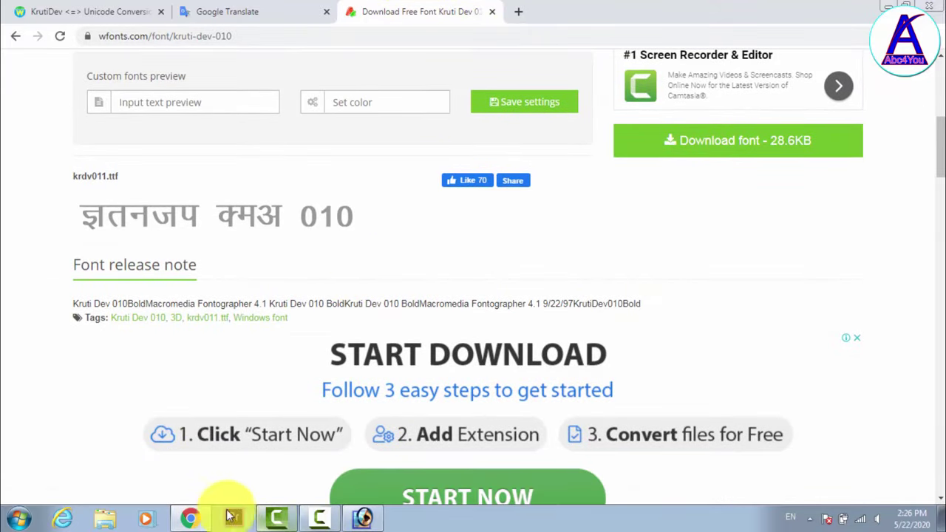
# Back in Photoshop 7.0, confirm Kruti Dev 010 is selected in the font list
pyautogui.click(366, 519)
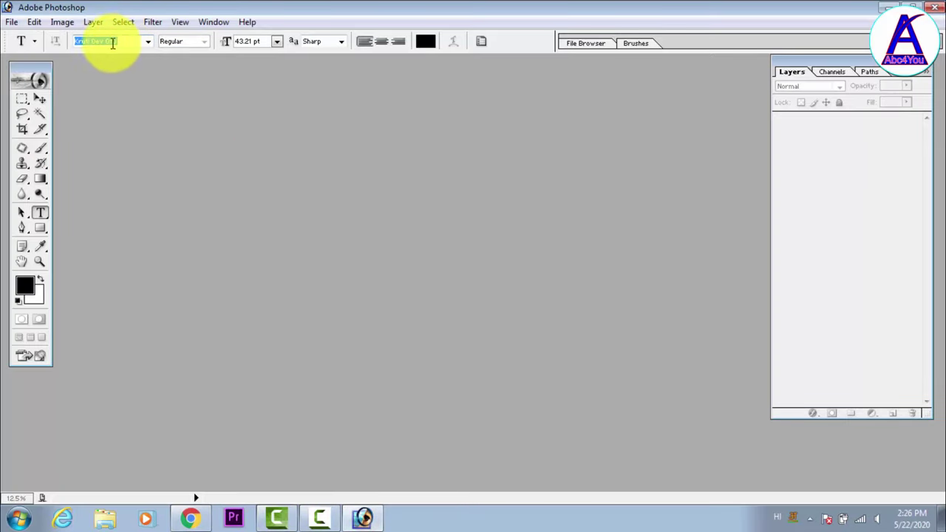
pyautogui.click(148, 42)
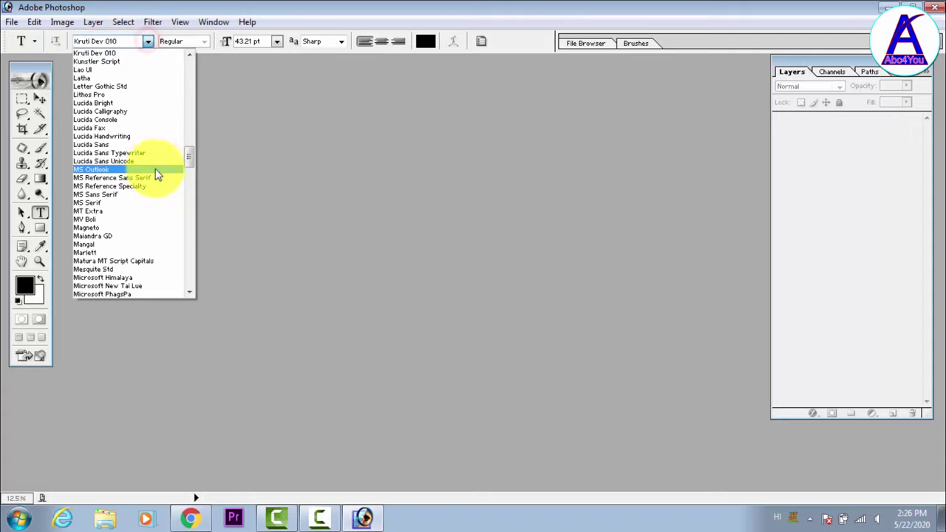
pyautogui.click(119, 38)
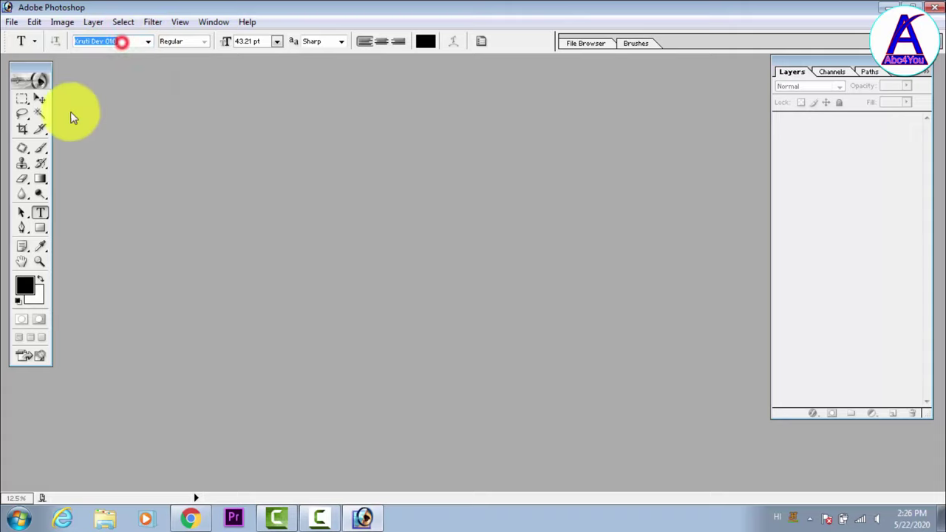
# Create a new white A4 document at 300 pixels/inch and maximize its window
pyautogui.hotkey('ctrl', 'n')
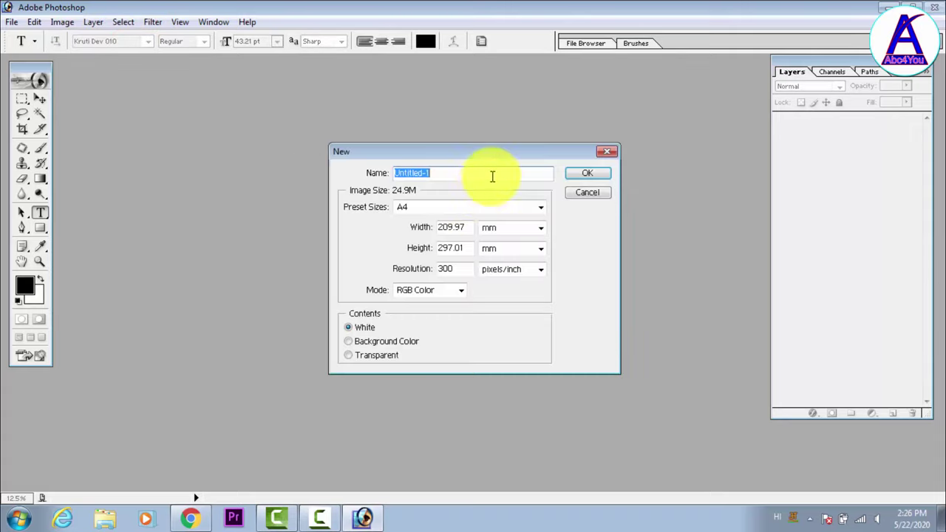
pyautogui.click(591, 172)
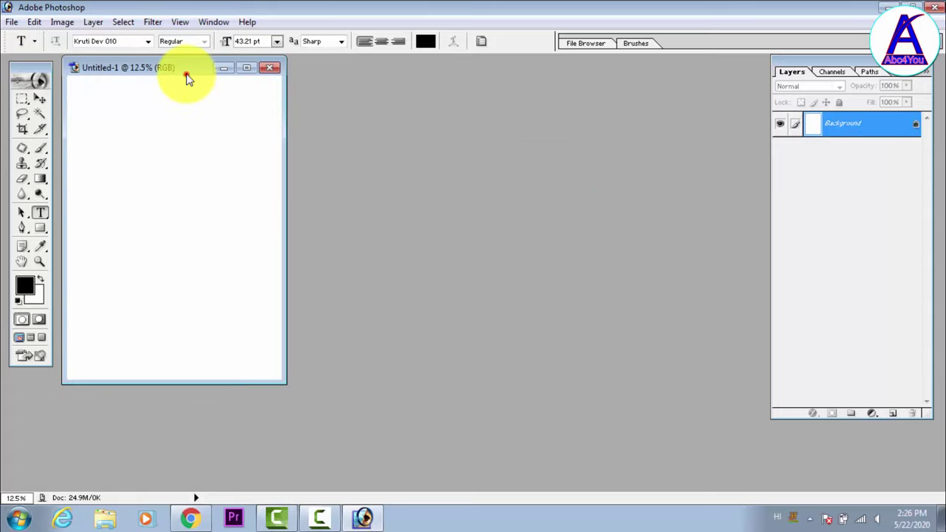
pyautogui.doubleClick(185, 69)
pyautogui.click(404, 182)
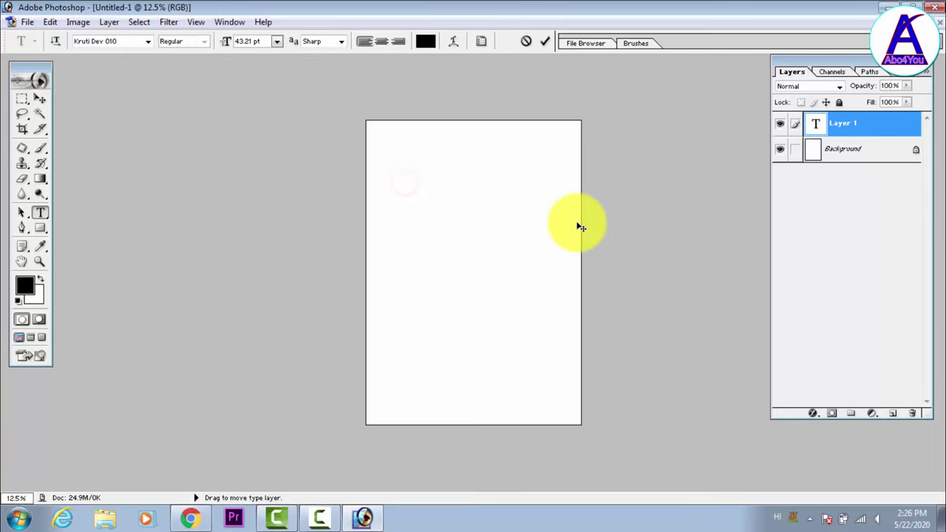
pyautogui.write('i')
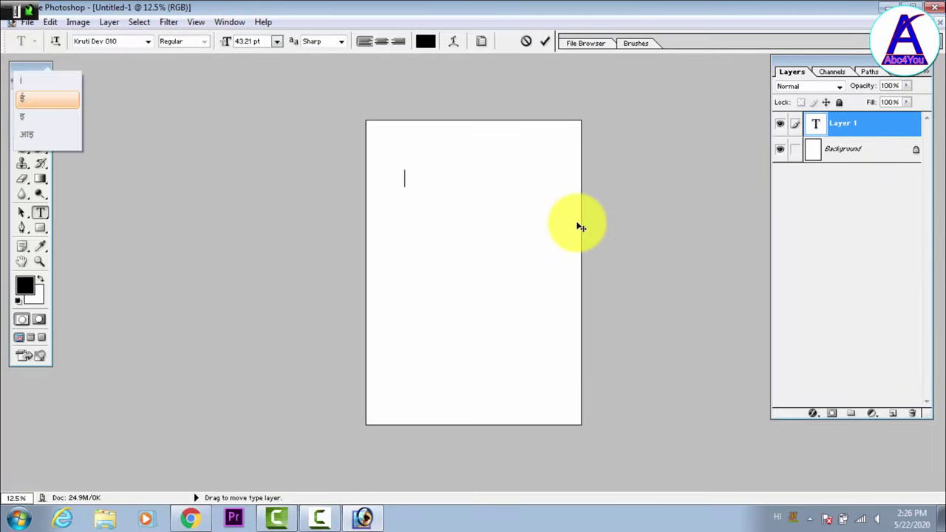
pyautogui.press('Escape')
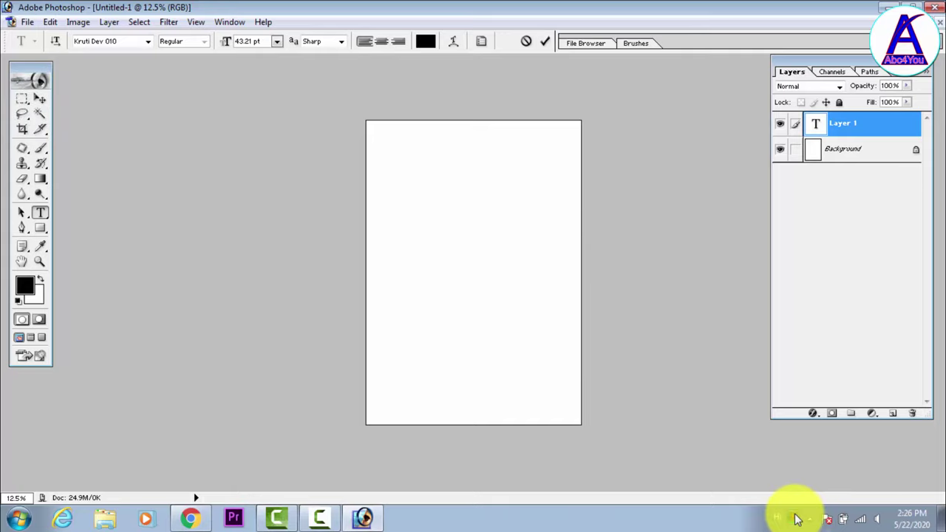
pyautogui.click(780, 517)
pyautogui.click(785, 481)
pyautogui.click(394, 182)
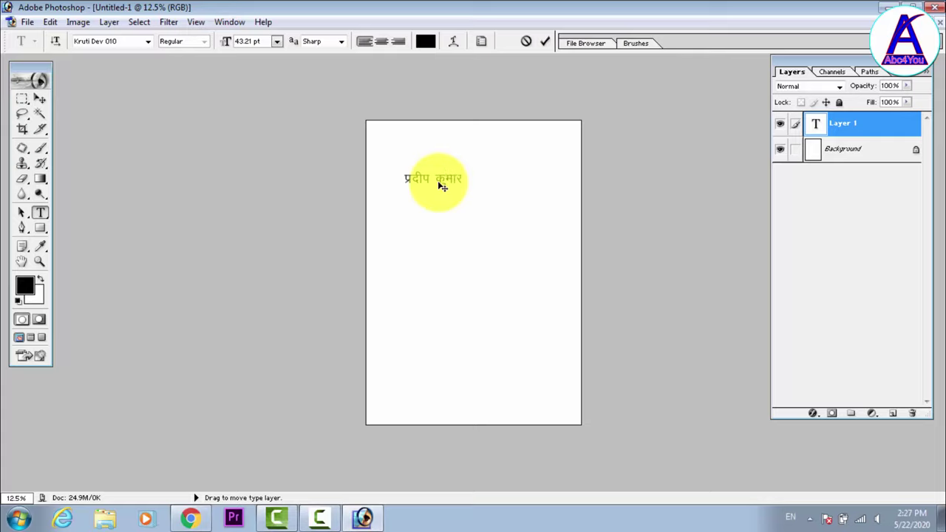
pyautogui.click(545, 43)
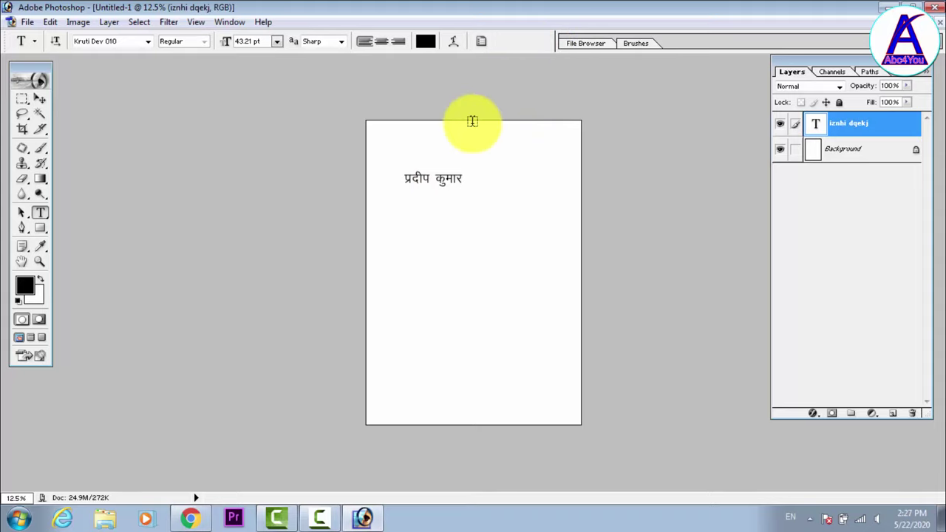